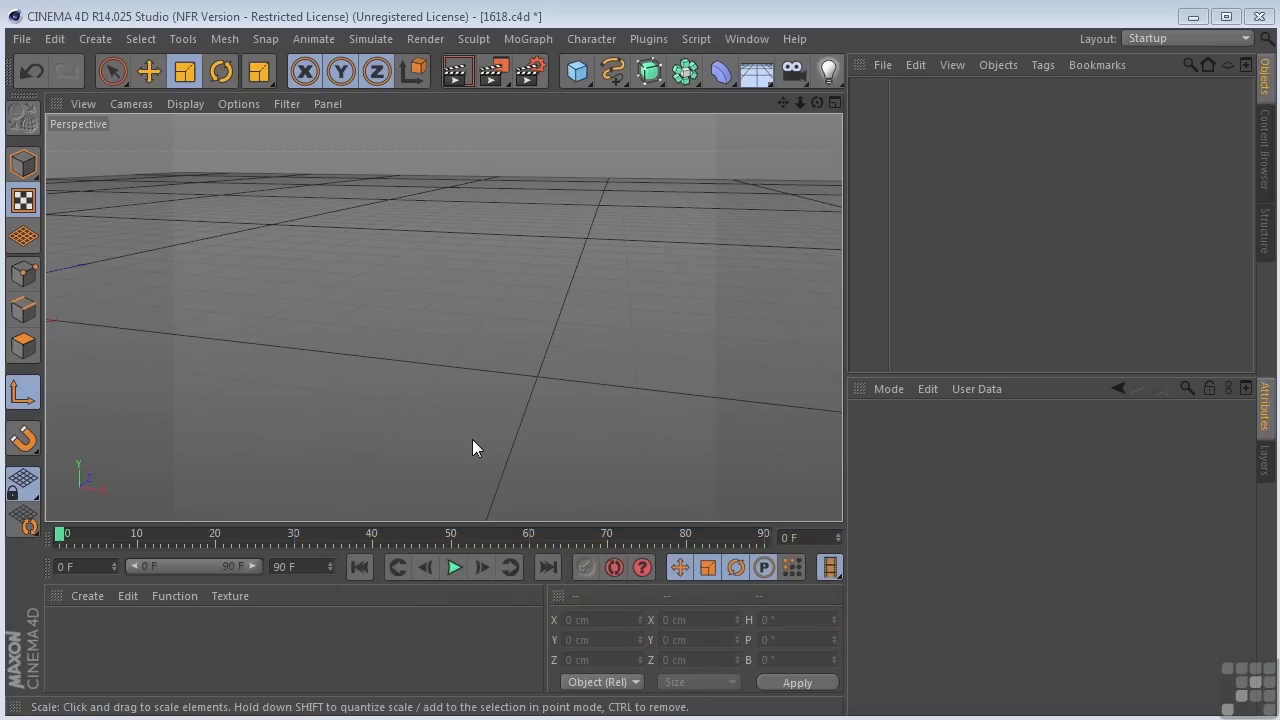
Step: Add a cube and a cylinder, moving the cylinder along X to about 370 cm
click(576, 82)
click(764, 96)
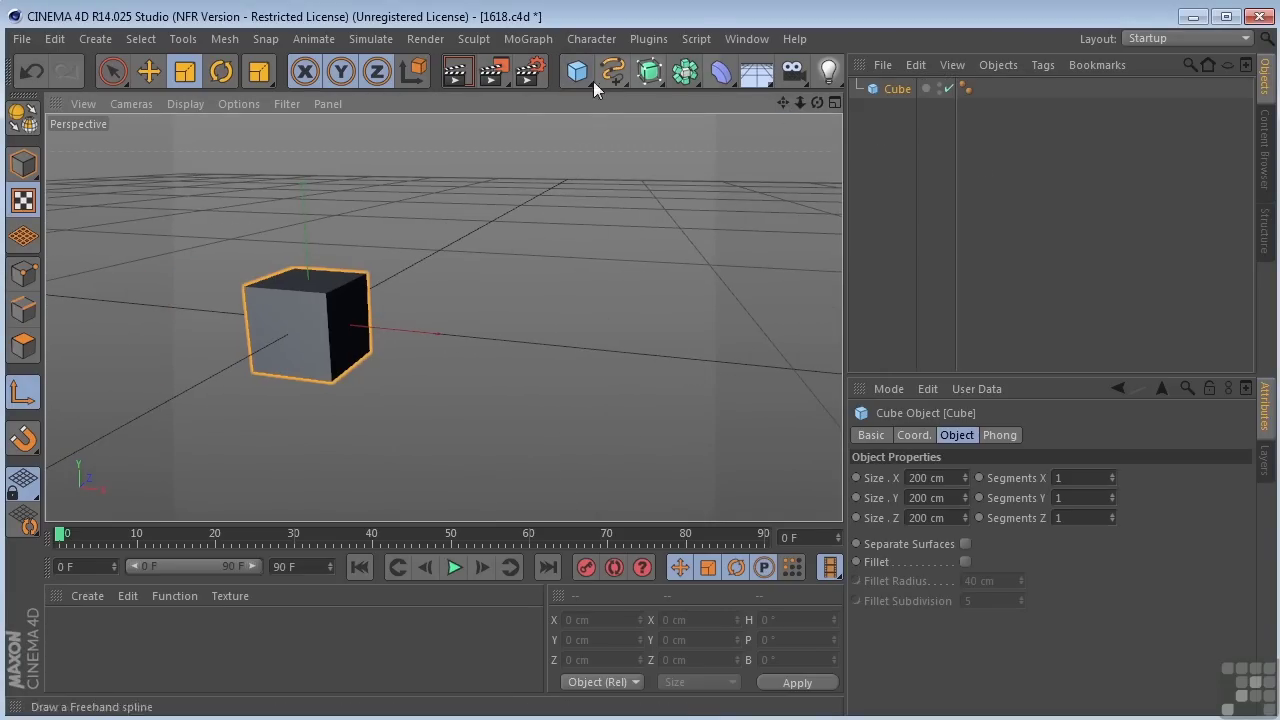
click(566, 82)
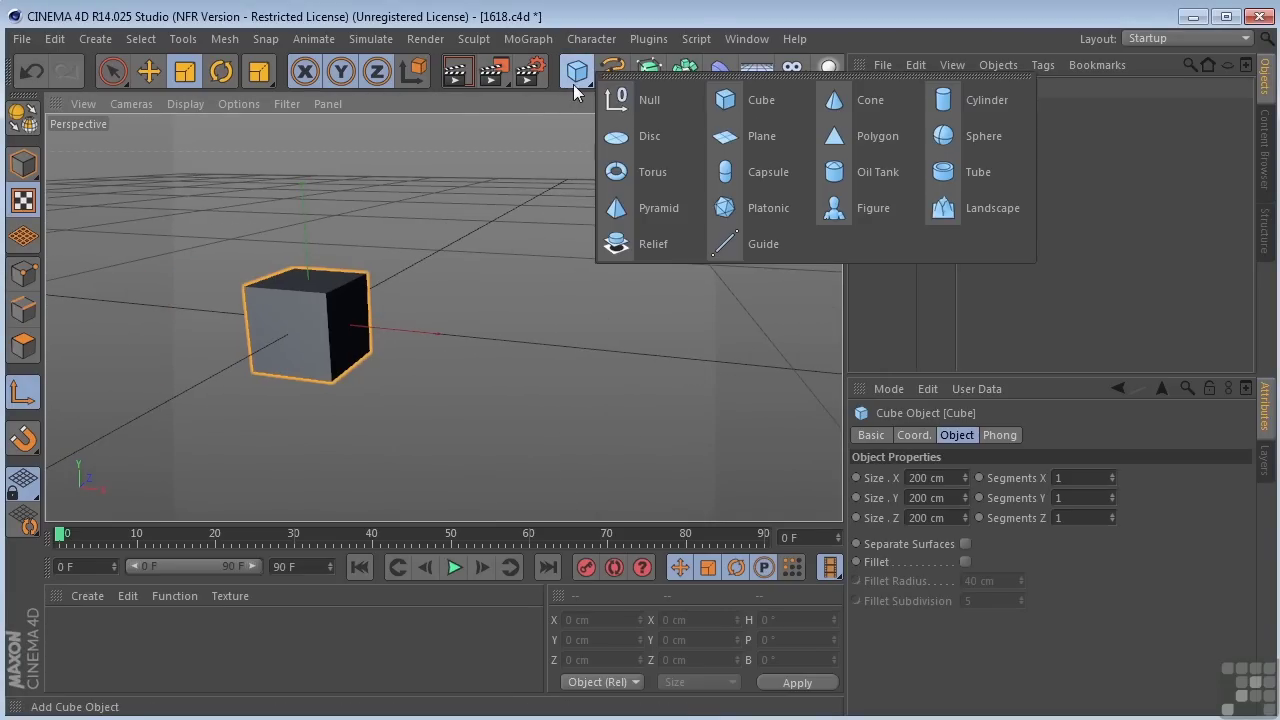
click(975, 99)
key(e)
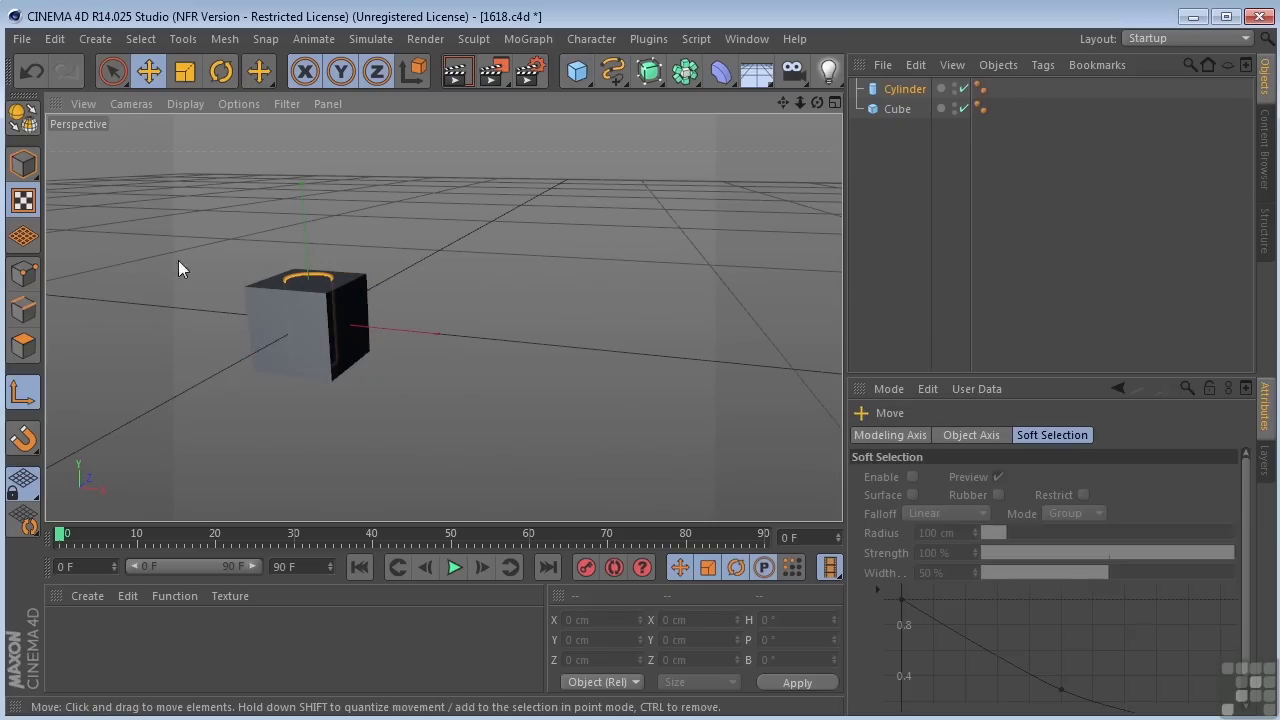
click(23, 164)
drag(411, 333, 571, 349)
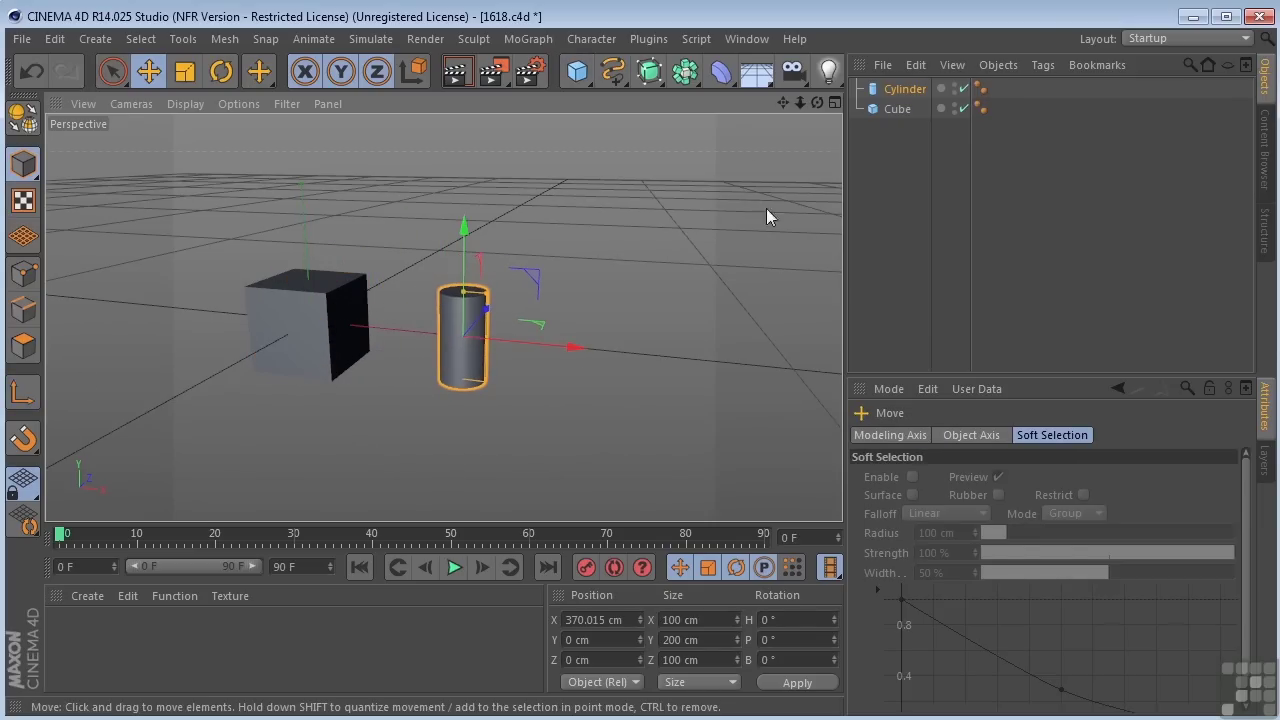
Step: Add a sphere and move it along X to about 625 cm
click(580, 74)
click(951, 145)
drag(398, 332, 690, 318)
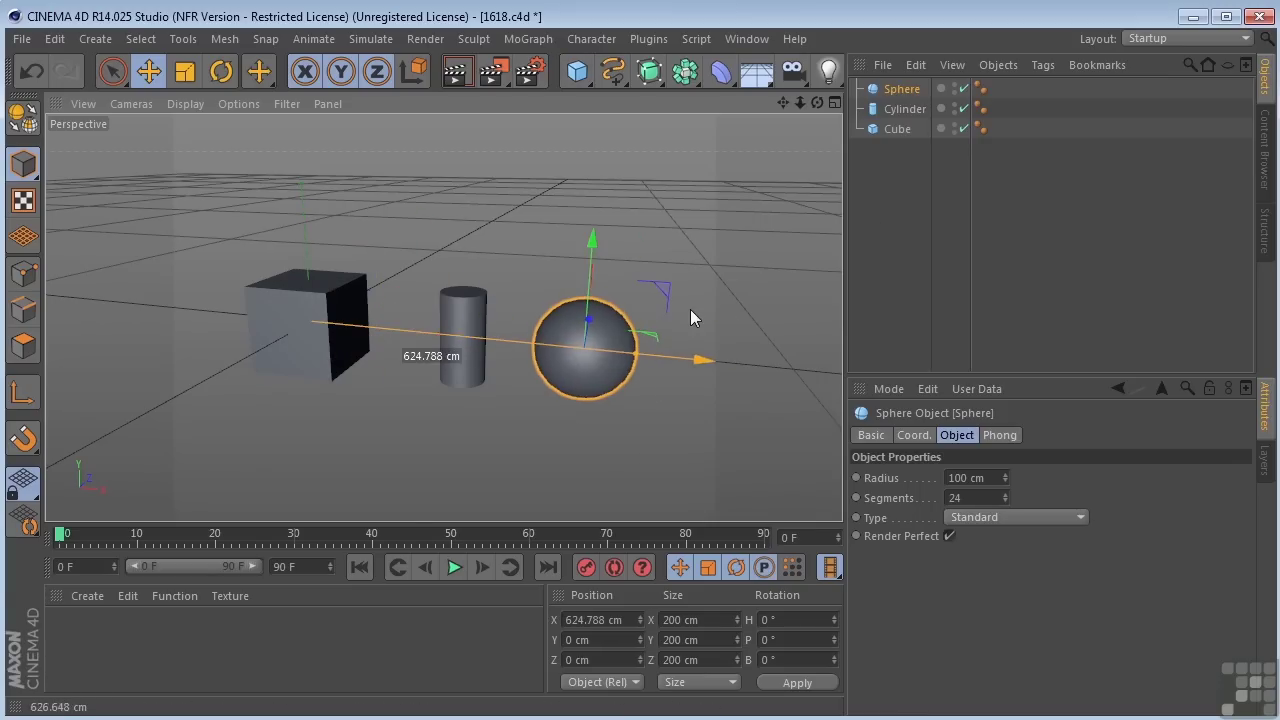
Step: Add a 400 cm plane oriented +Z to the right of the sphere
click(578, 72)
click(757, 137)
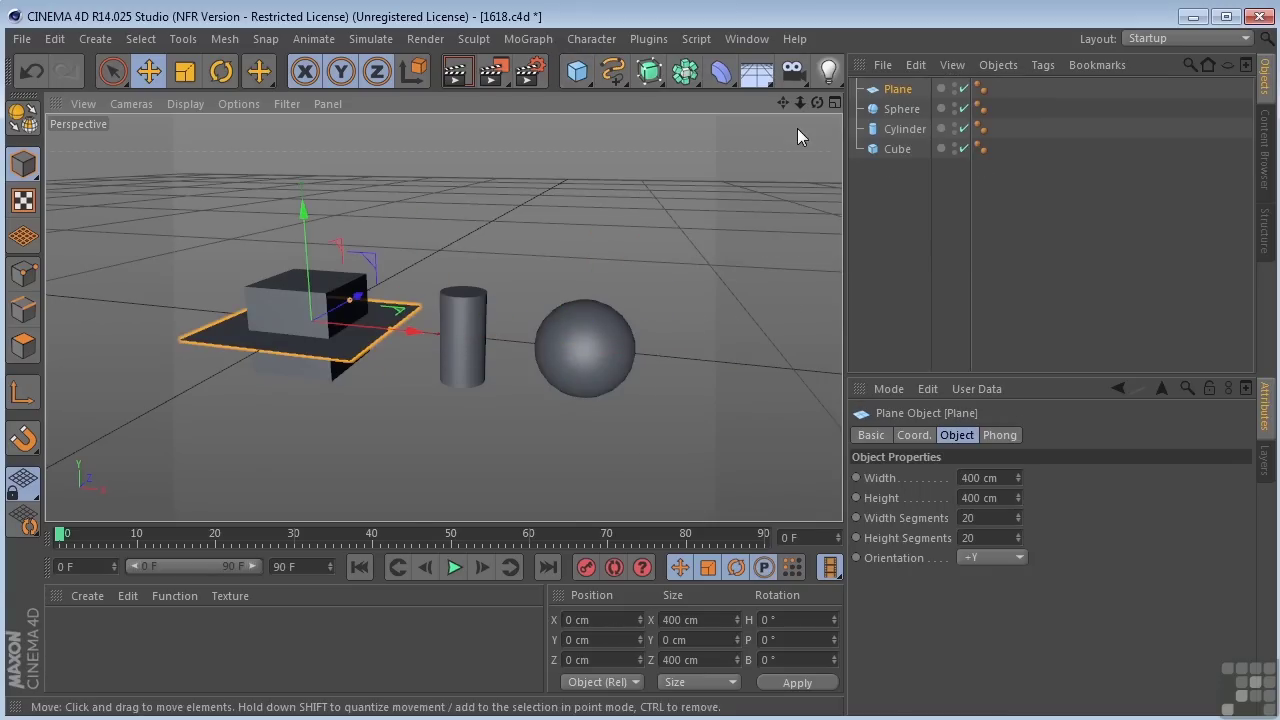
click(981, 561)
click(973, 658)
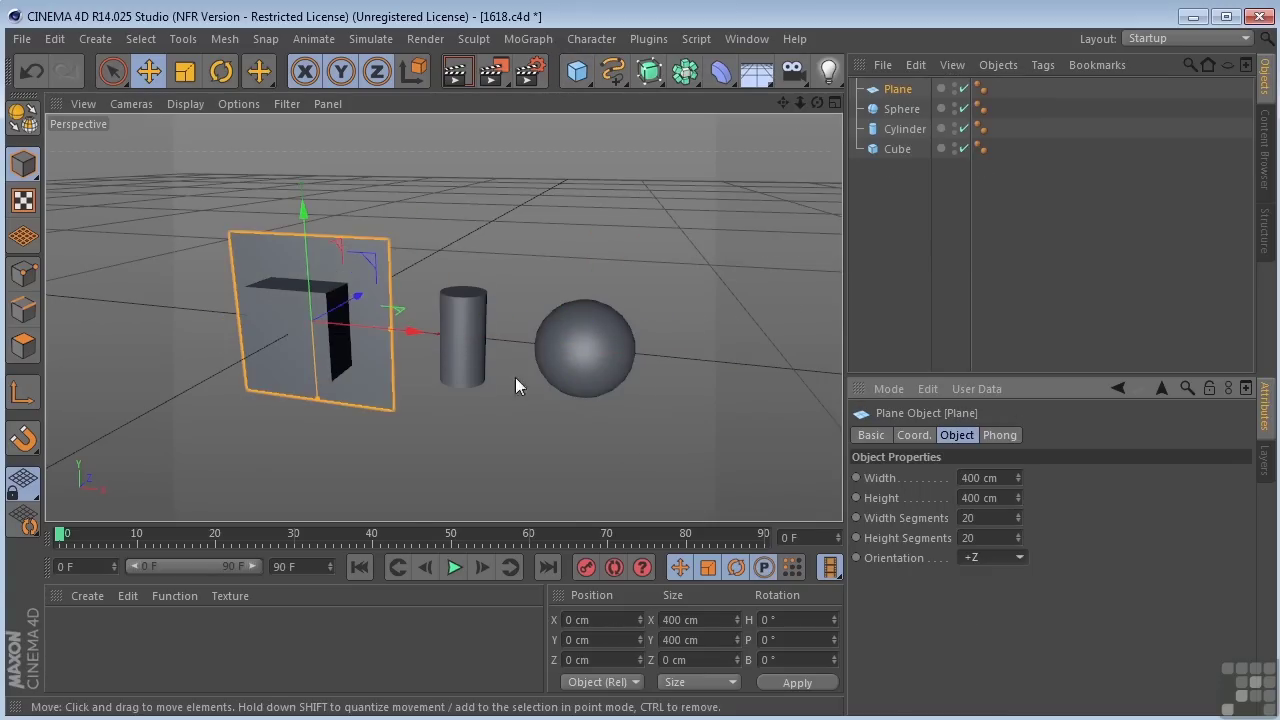
mouse_move(415, 338)
mouse_down()
mouse_move(780, 340)
mouse_move(420, 346)
mouse_up()
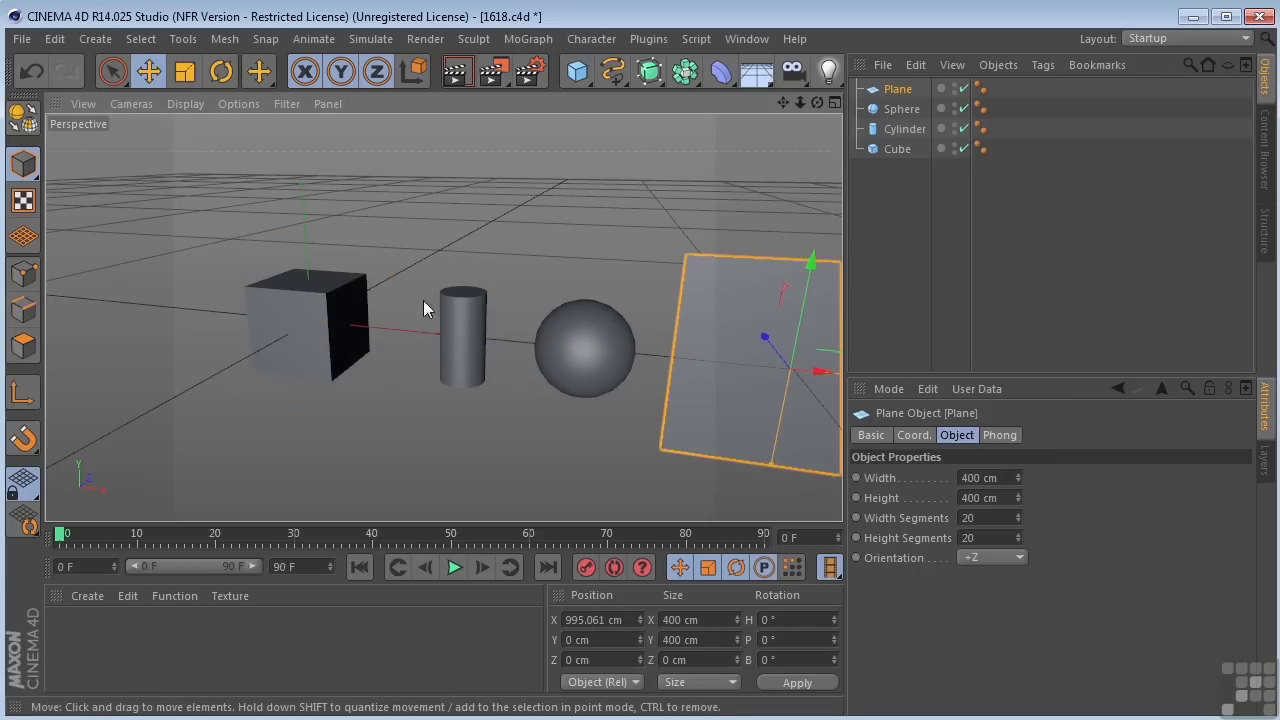
mouse_move(782, 102)
mouse_down()
mouse_move(795, 108)
mouse_move(785, 105)
mouse_up()
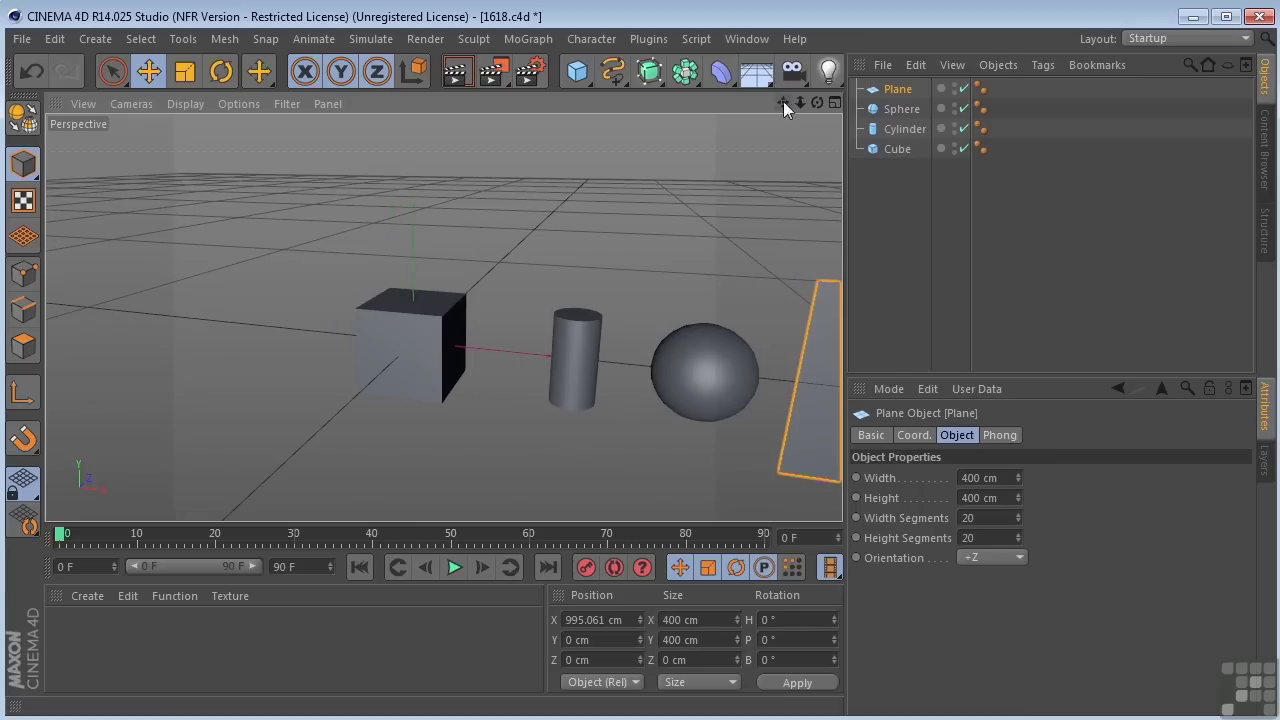
Step: Create the default material Mat and open it in the Material Editor
double_click(72, 645)
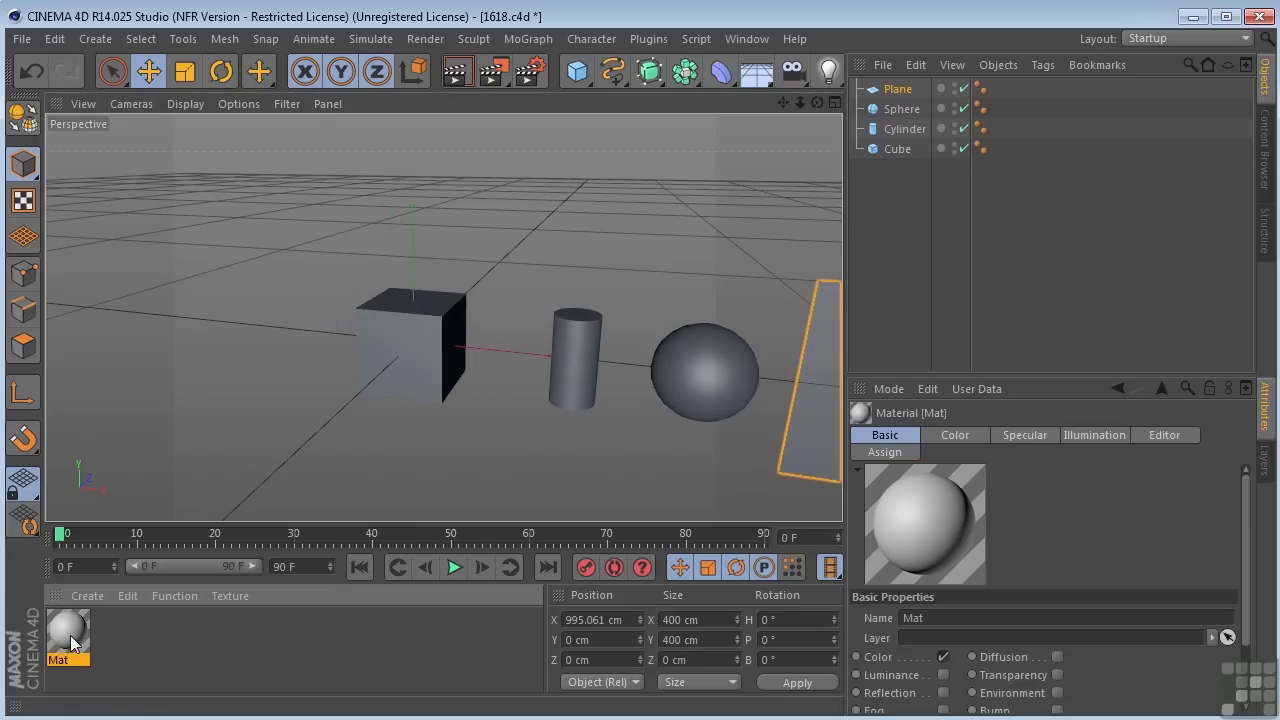
double_click(72, 645)
drag(1200, 106, 639, 123)
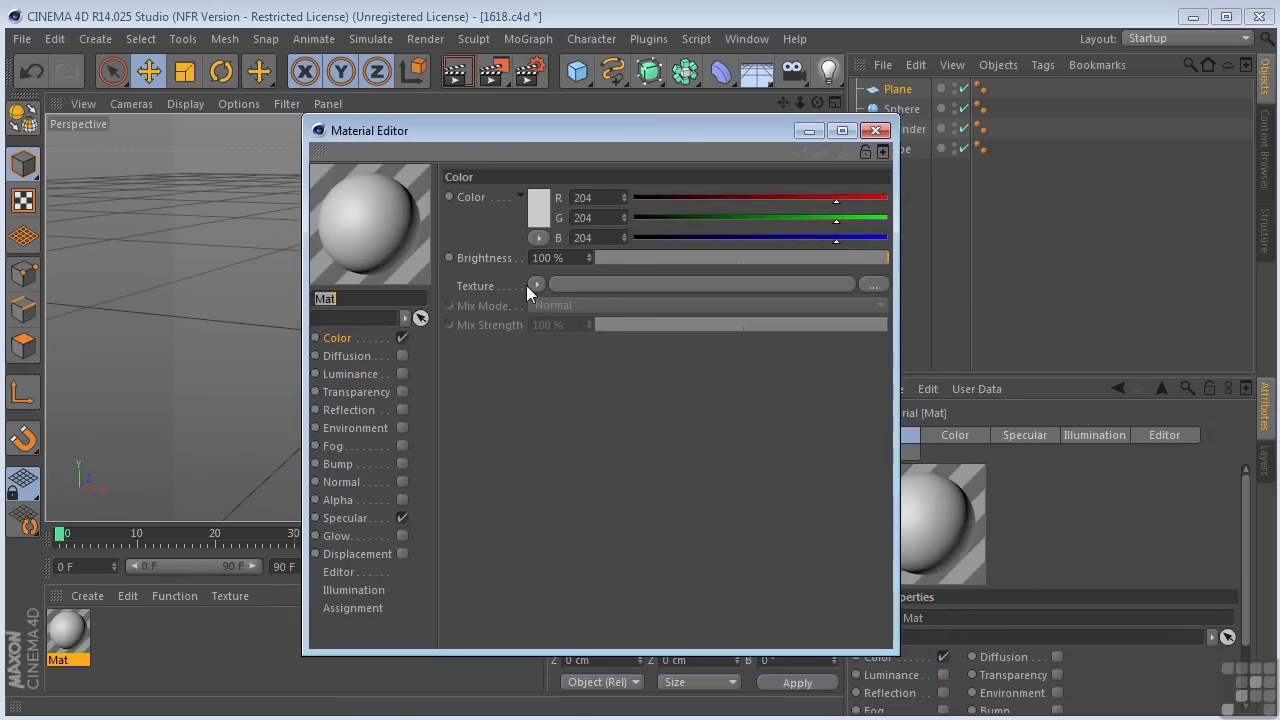
Step: Load 1618.psd from the tex folder as Mat's Color texture, keeping Mix Mode Normal
click(872, 290)
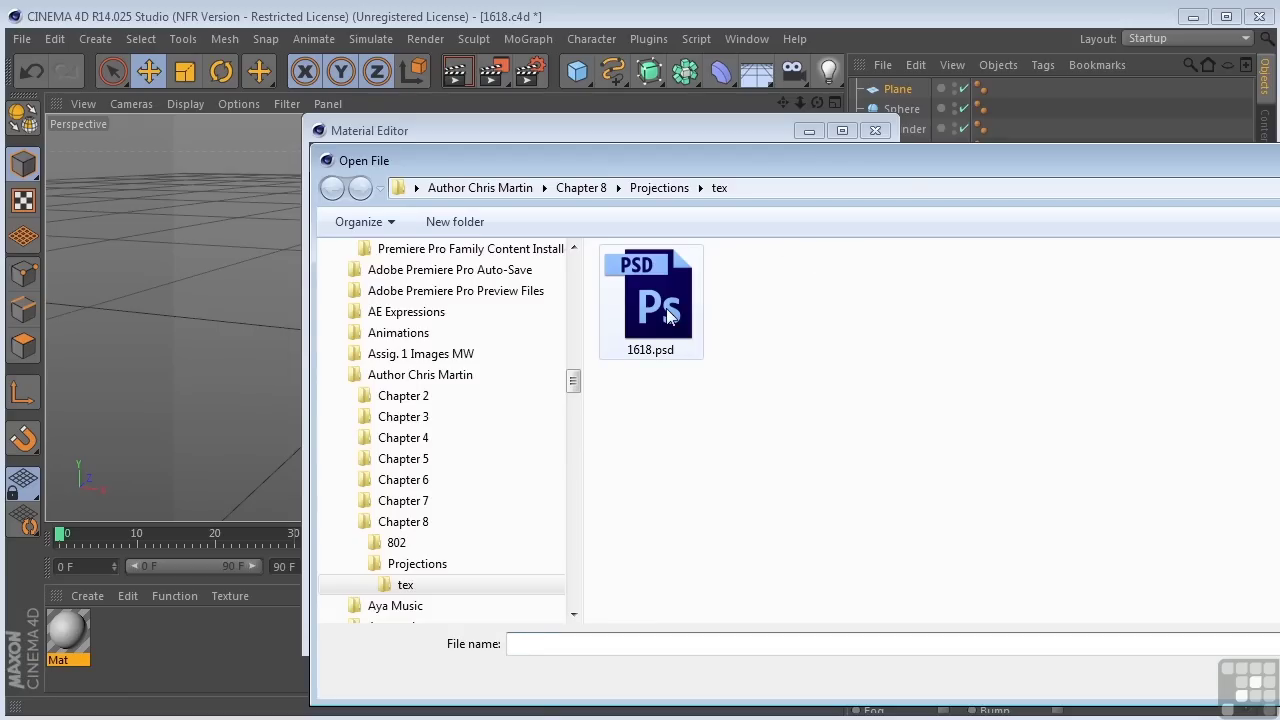
double_click(668, 316)
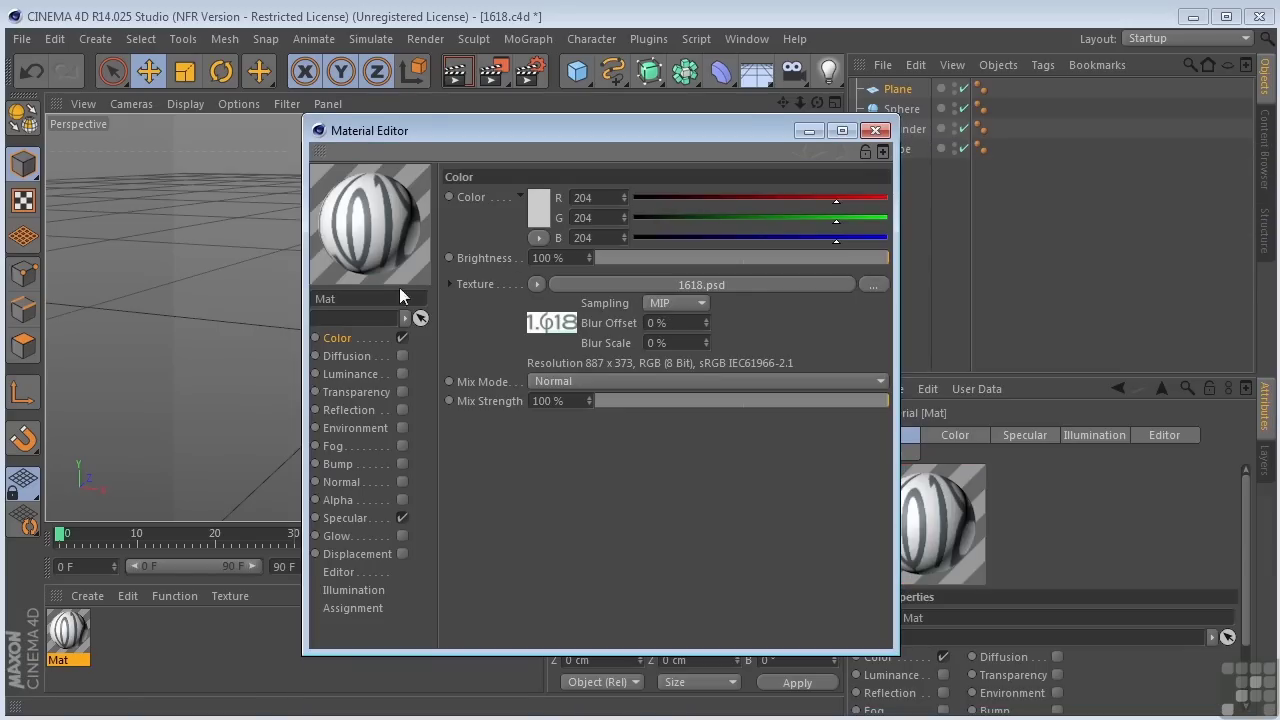
click(546, 334)
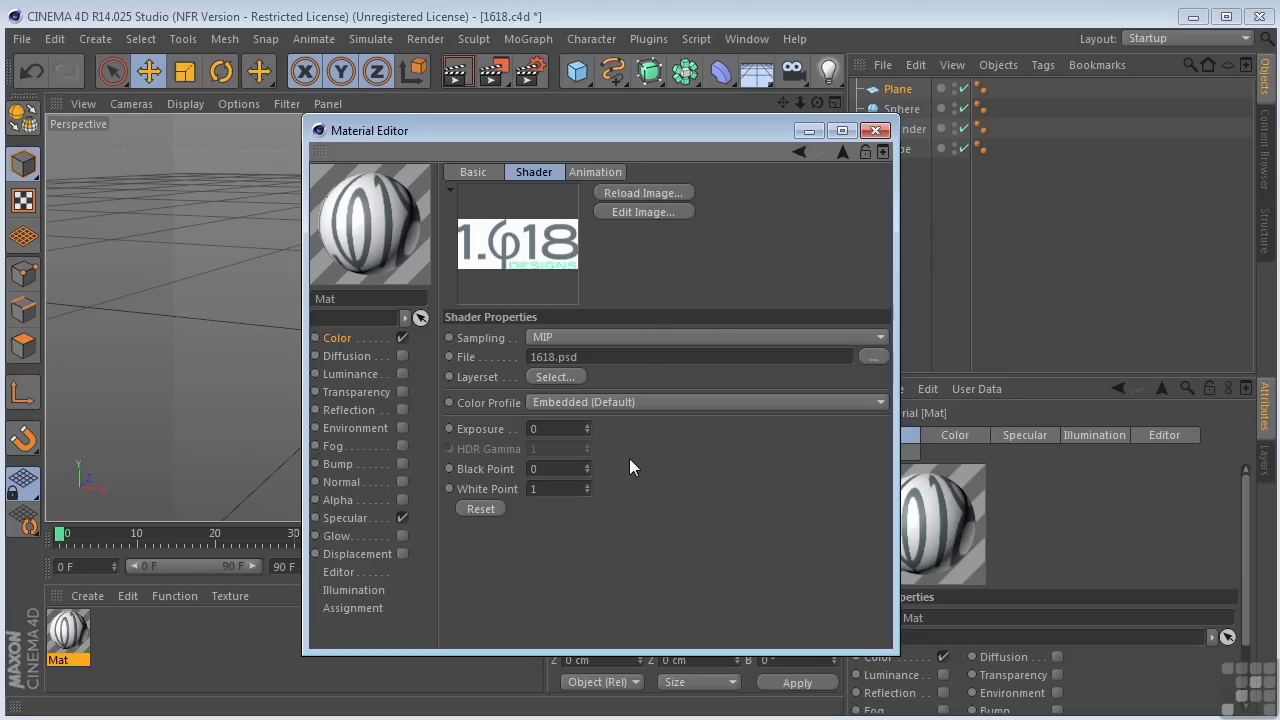
click(843, 152)
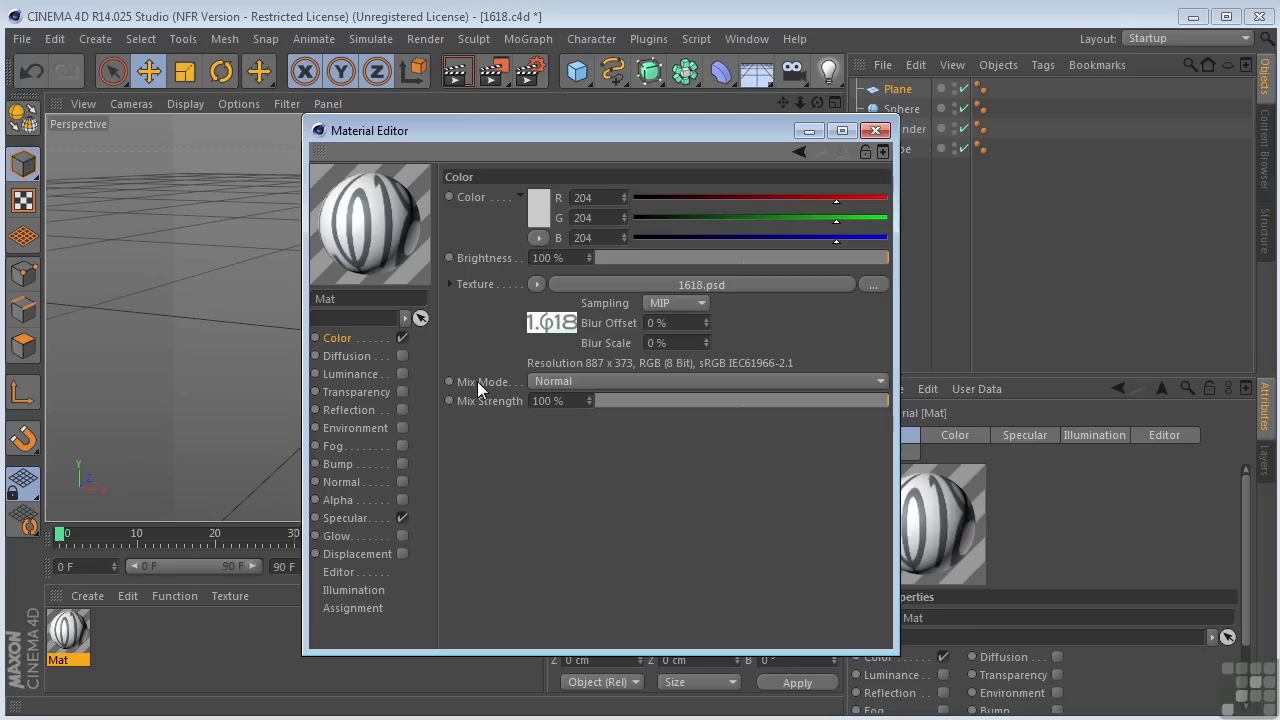
click(572, 381)
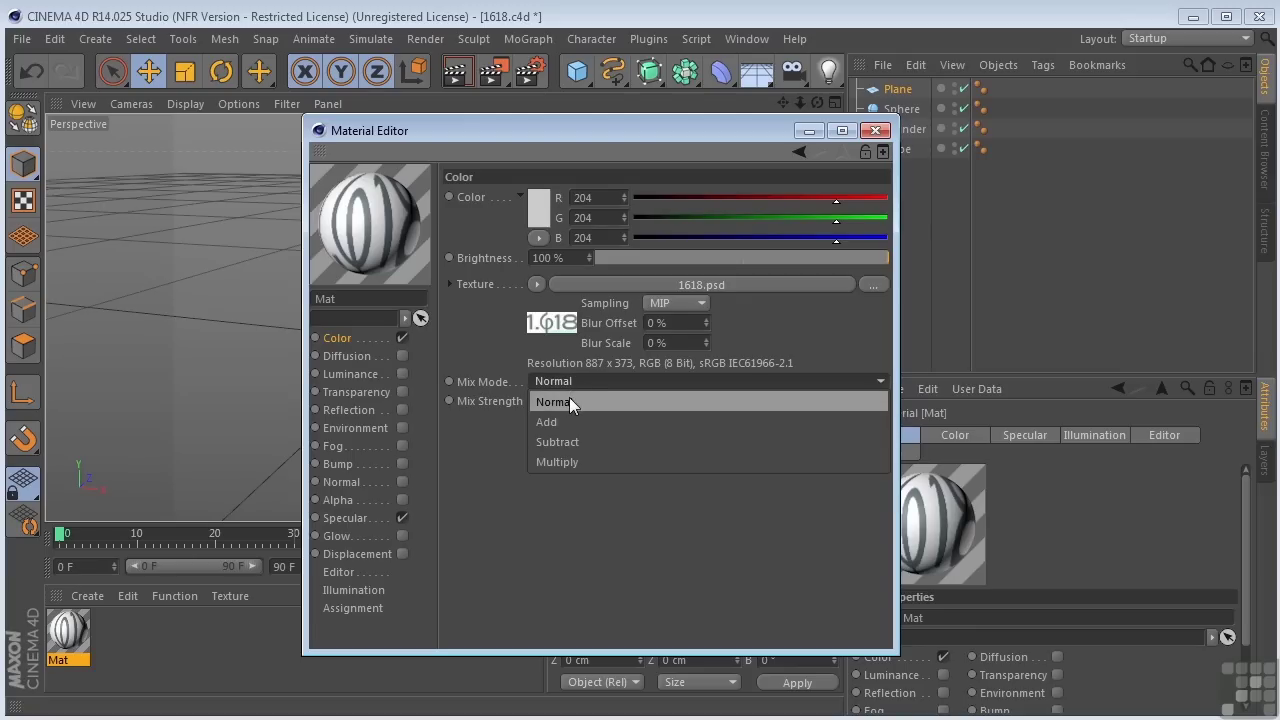
click(569, 401)
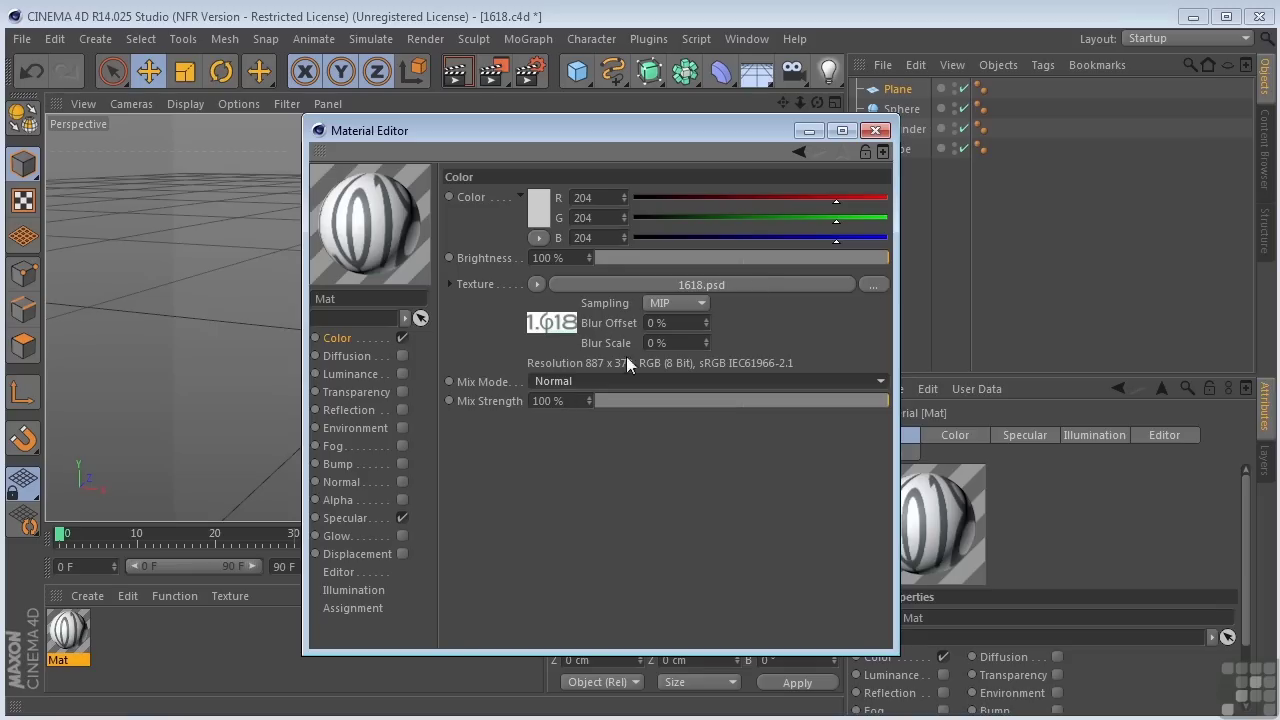
Step: Apply Mat to the cube, then view the 1.618 logo on its faces
click(876, 131)
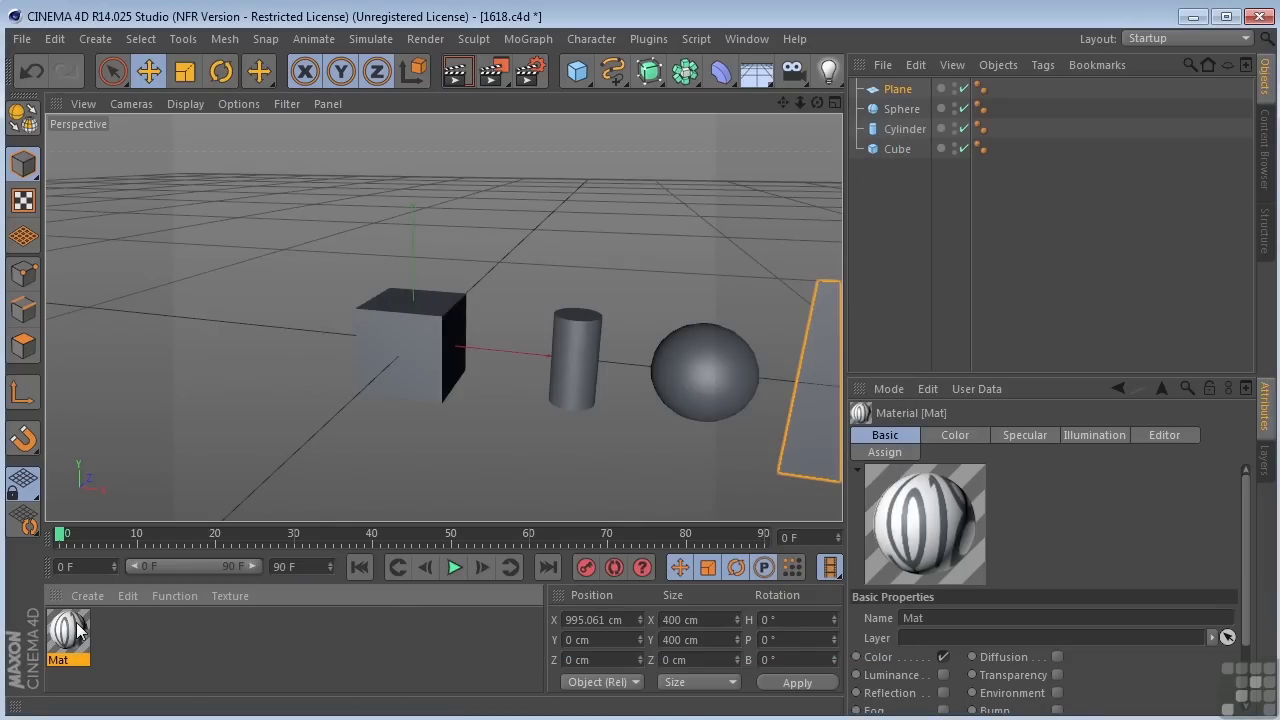
drag(78, 628, 399, 352)
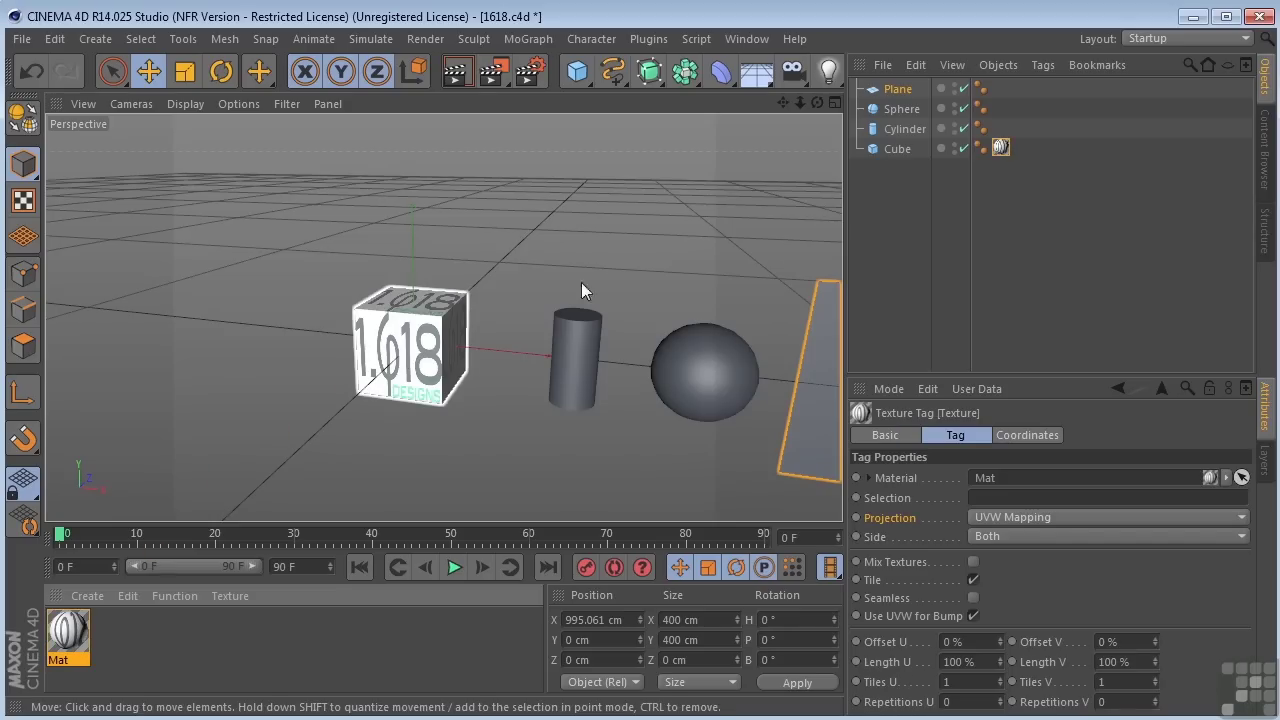
alt+middle_drag(375, 422, 470, 437)
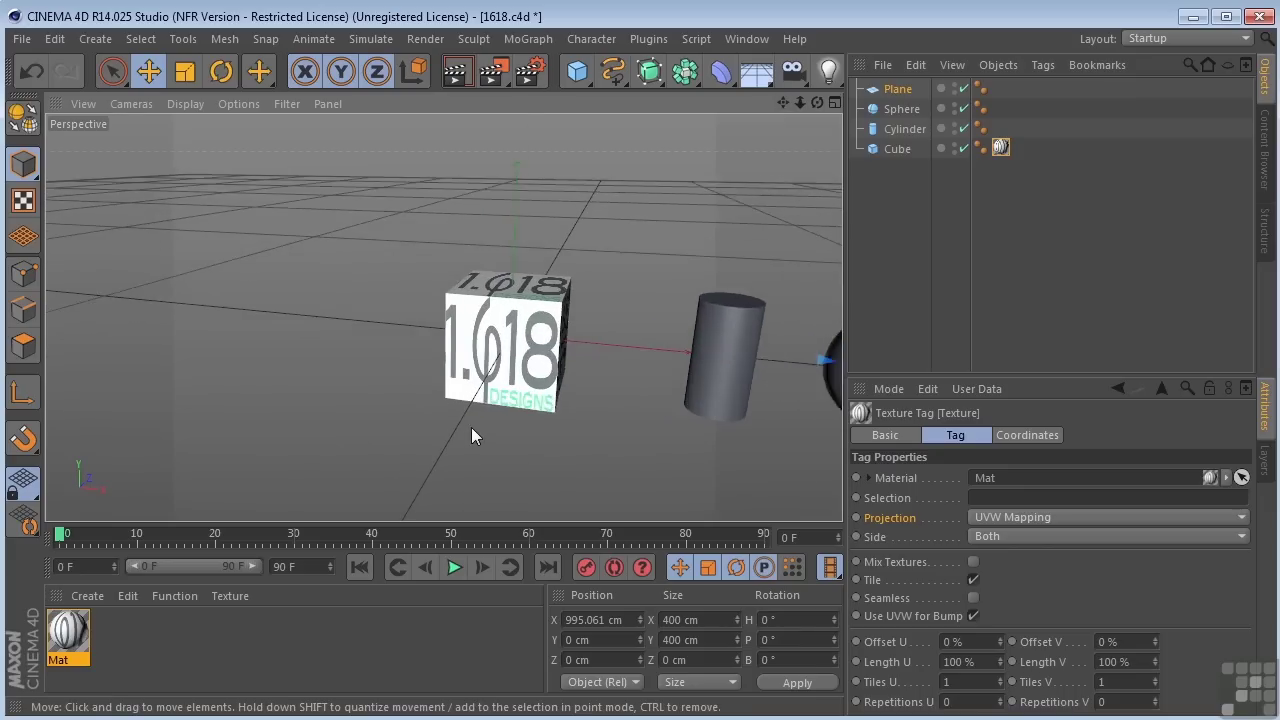
scroll(471, 427, up, 3)
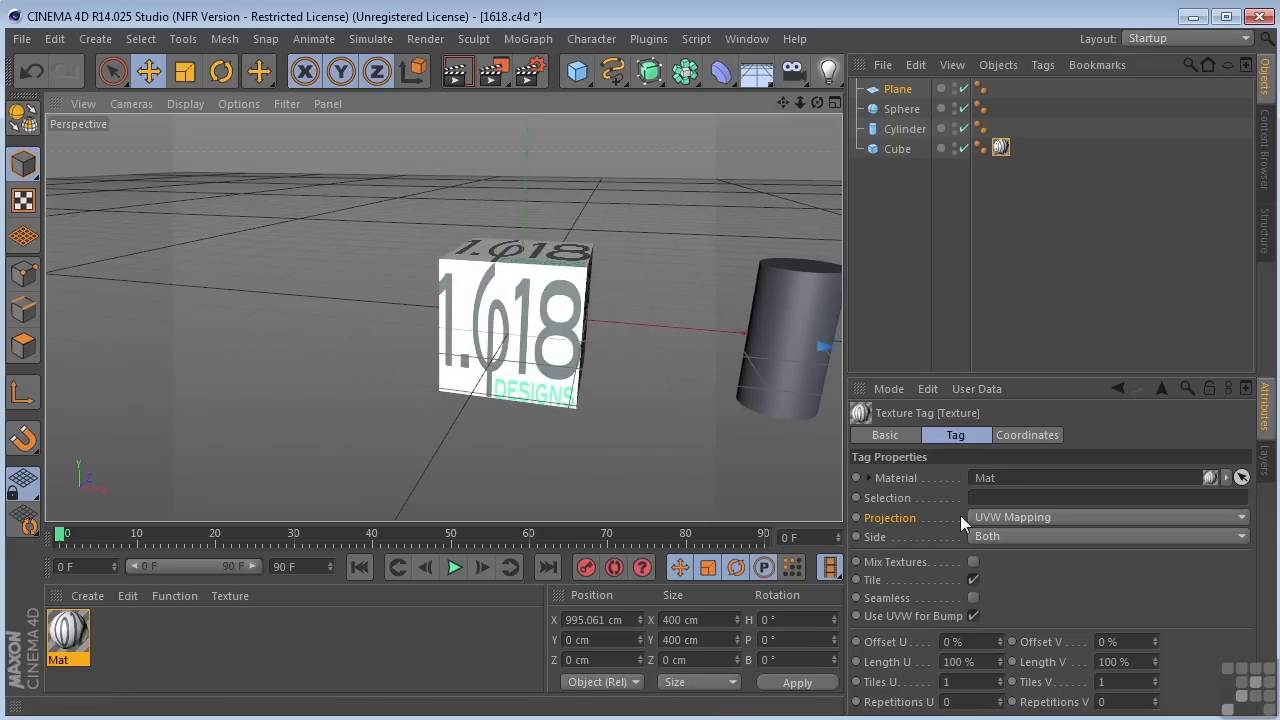
drag(816, 103, 620, 112)
drag(443, 318, 649, 219)
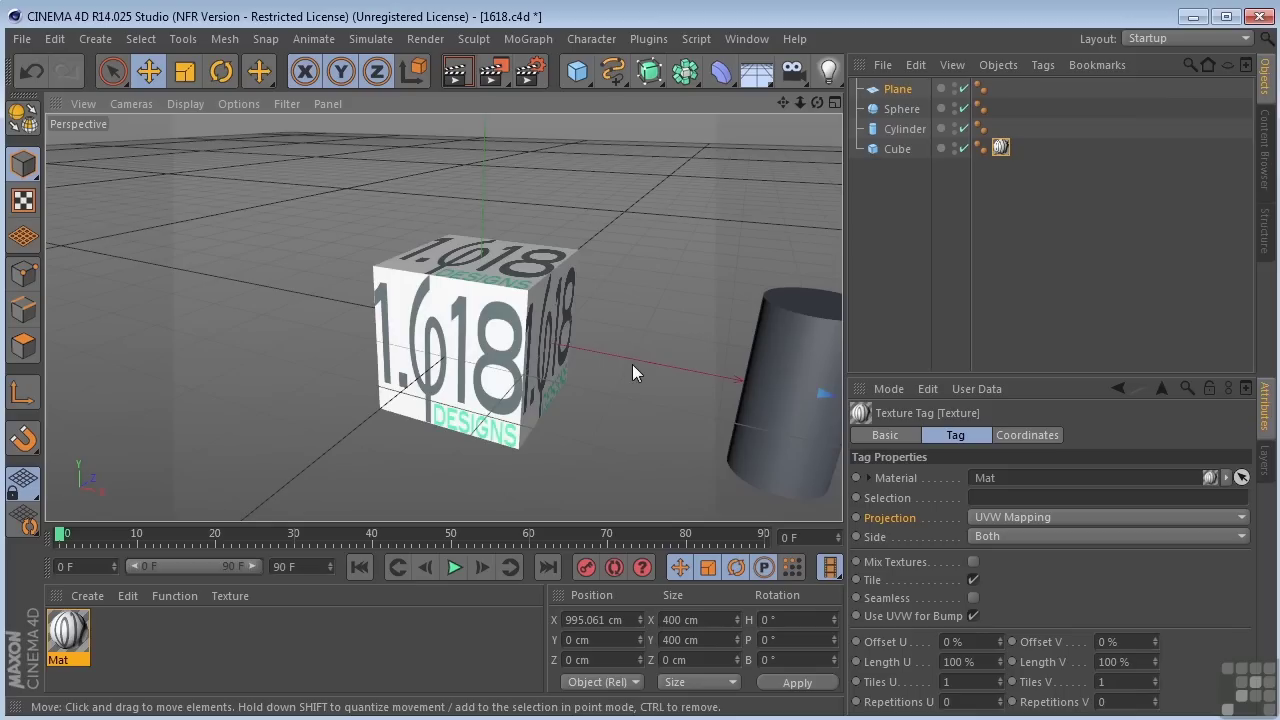
Step: Try Spherical, Cubic, Cylindrical and Flat projections on the cube's texture tag
click(1012, 516)
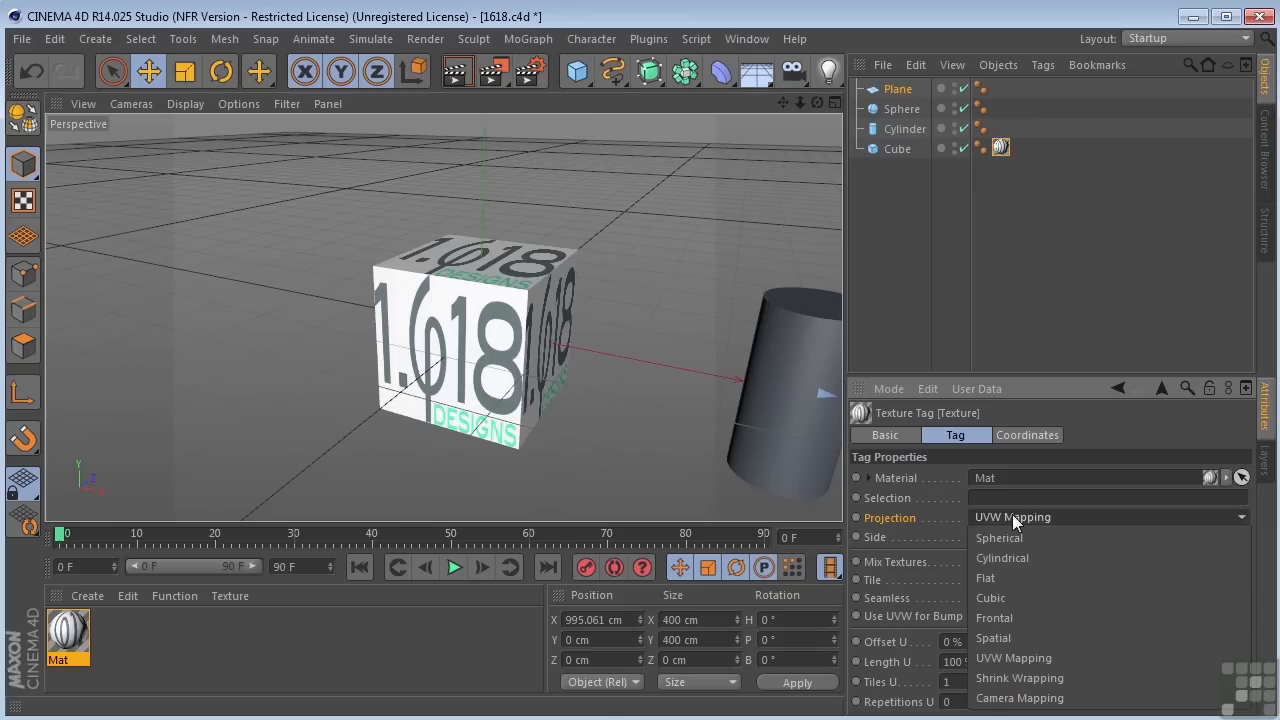
click(1007, 539)
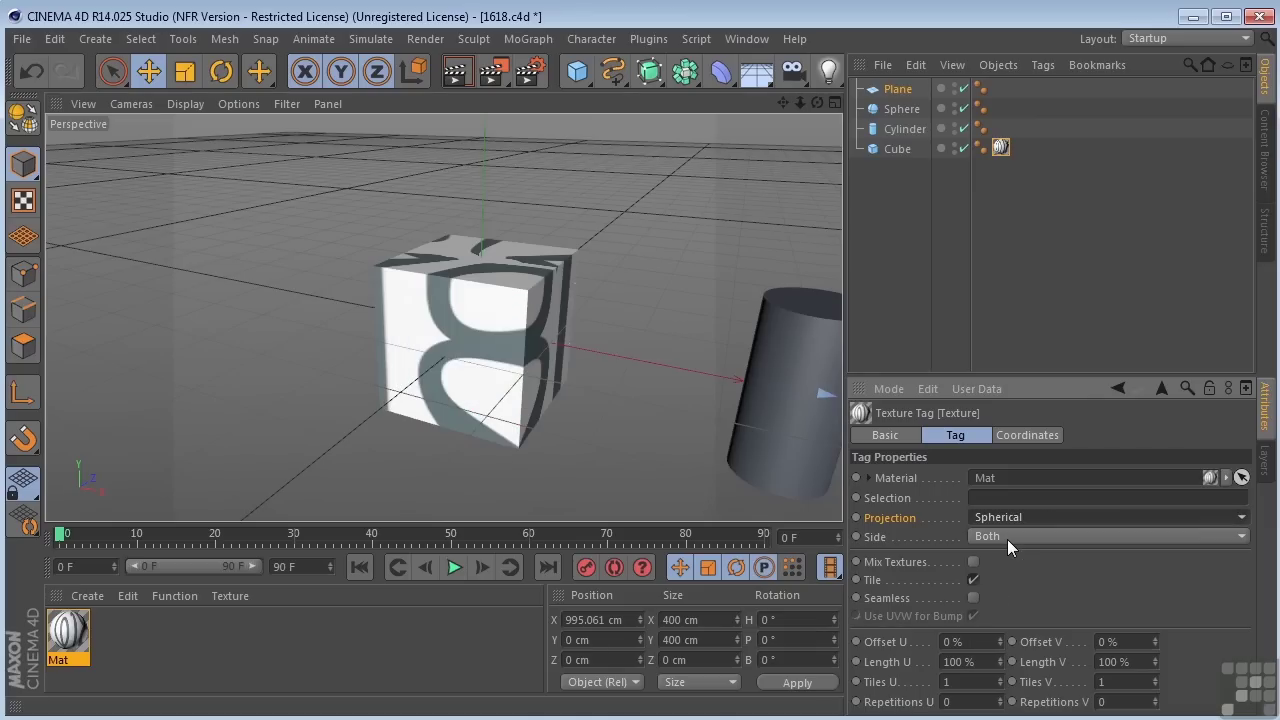
drag(816, 102, 824, 131)
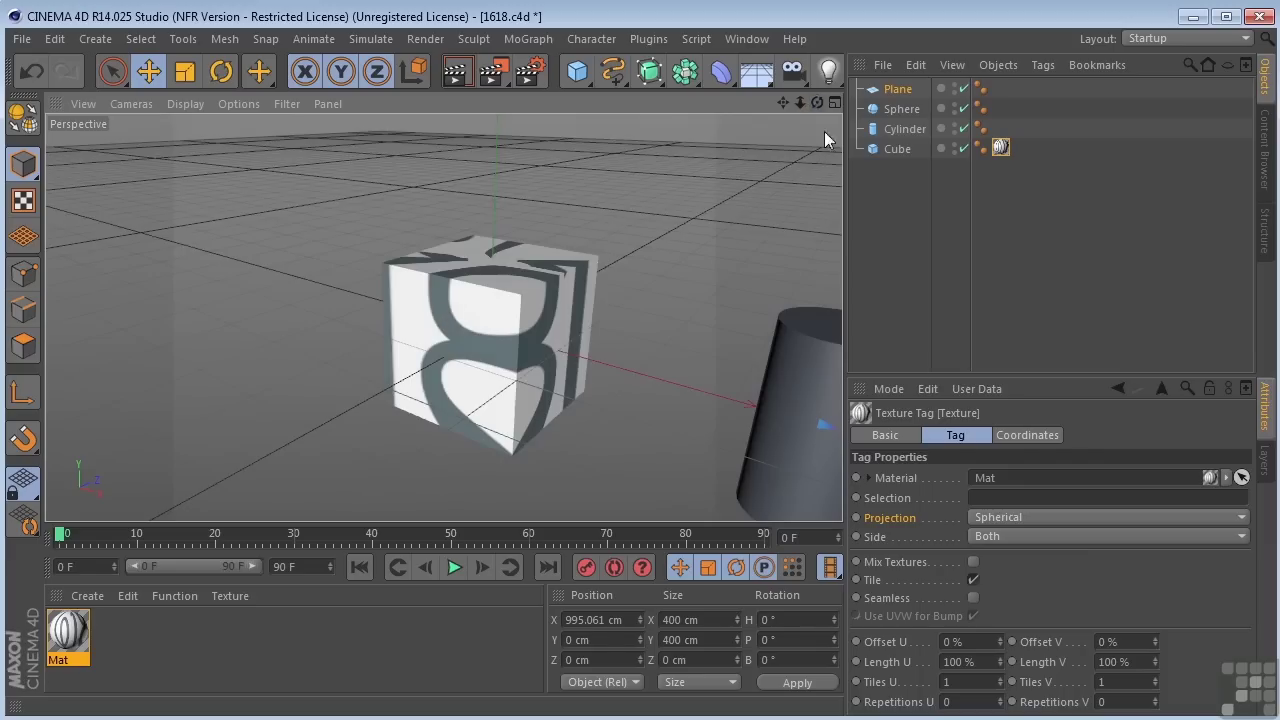
click(998, 516)
click(987, 597)
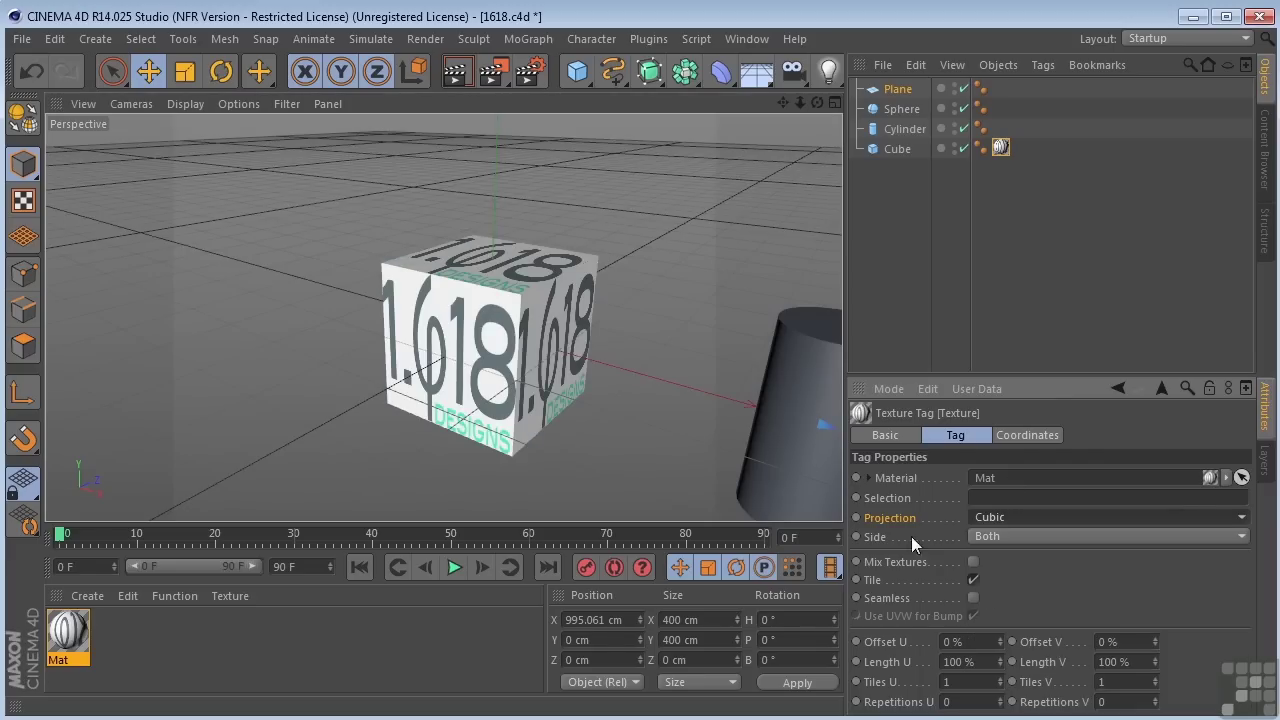
click(995, 519)
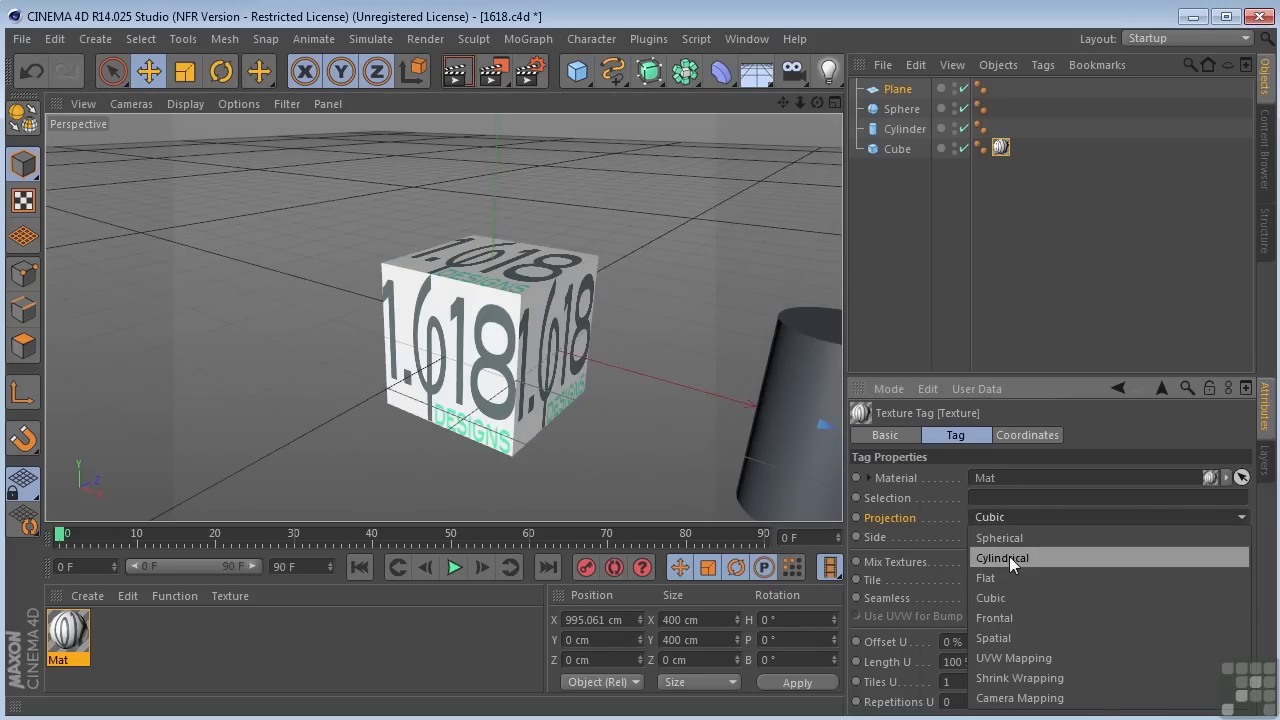
click(1010, 556)
click(1000, 519)
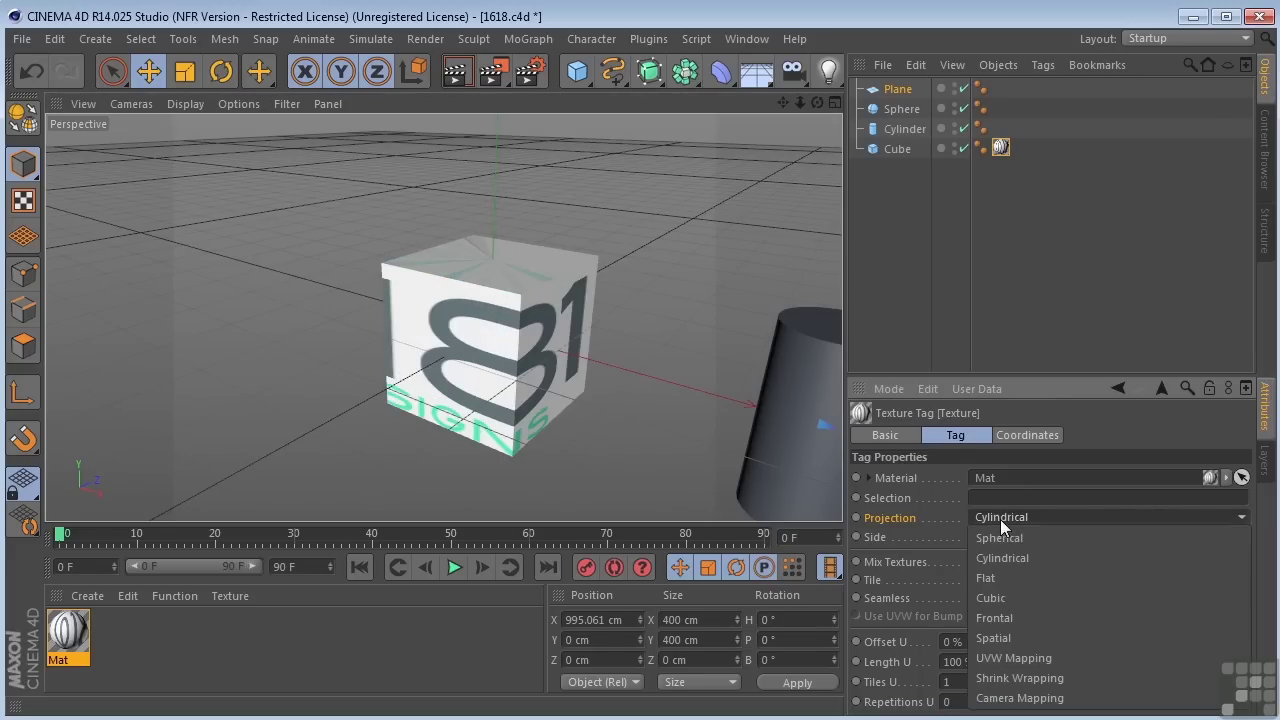
click(993, 571)
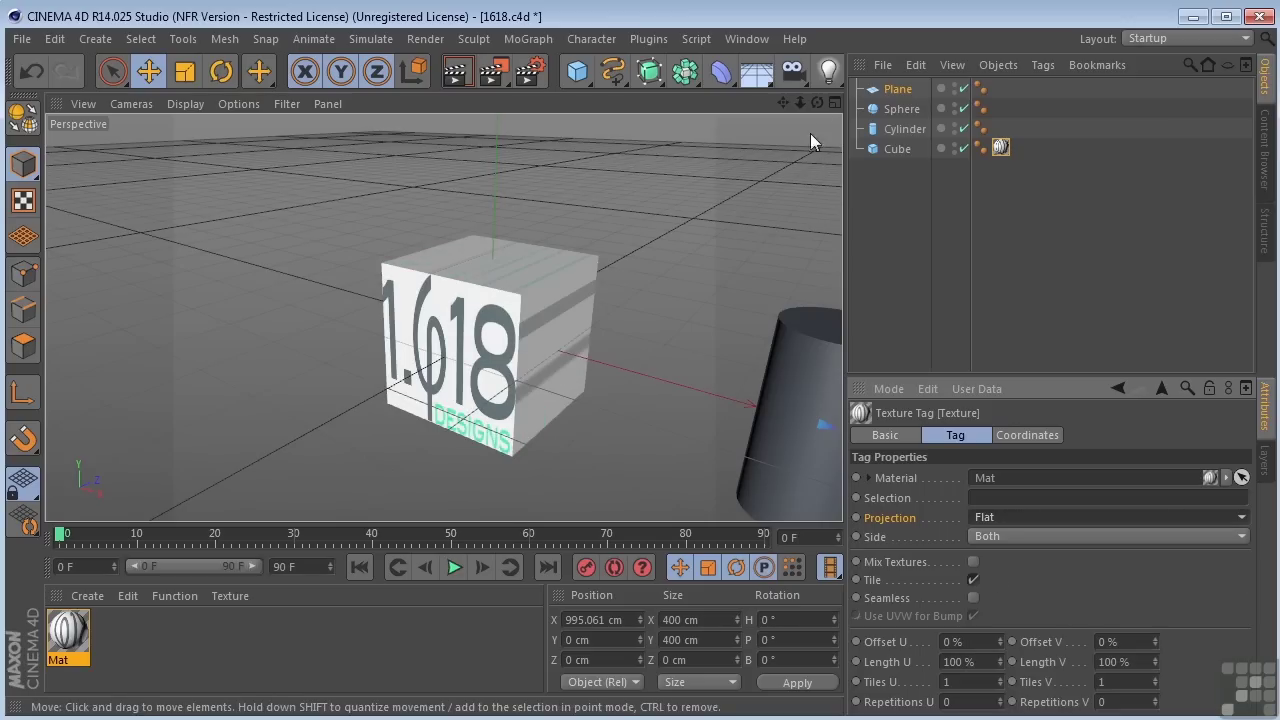
Step: Set the cube's projection to UVW Mapping and apply Mat to the cylinder
drag(817, 101, 790, 108)
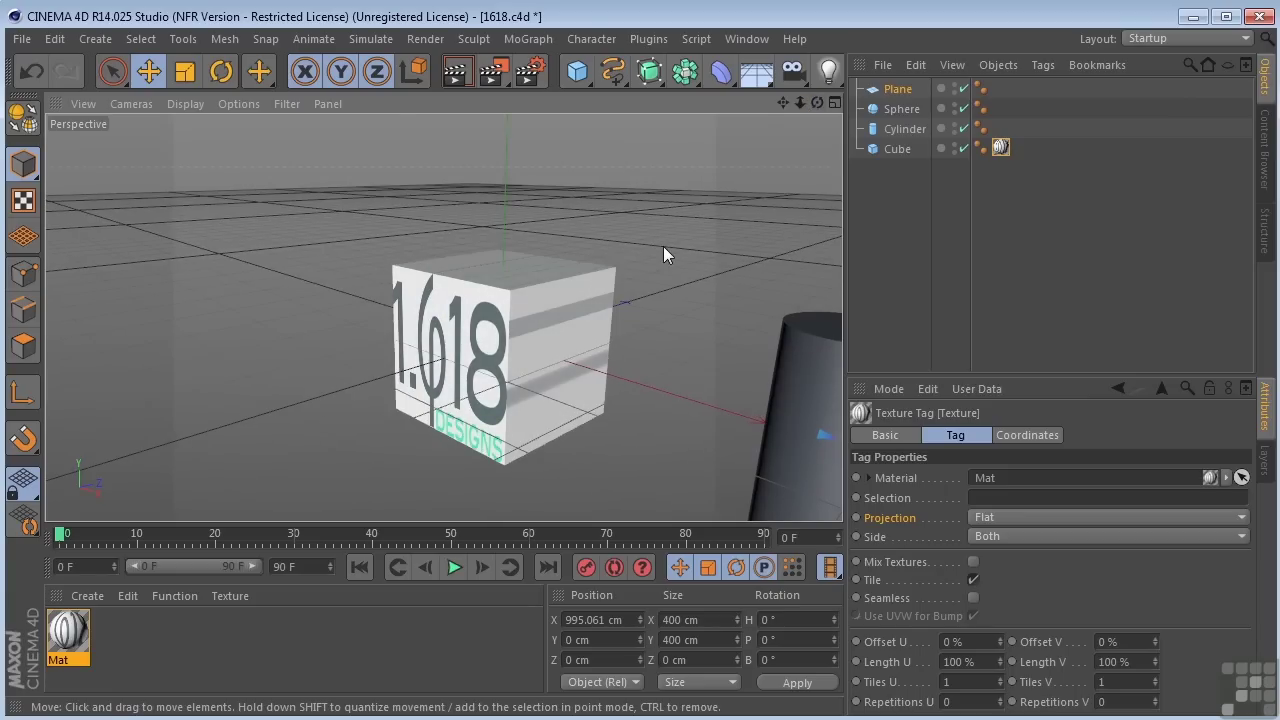
drag(783, 102, 708, 104)
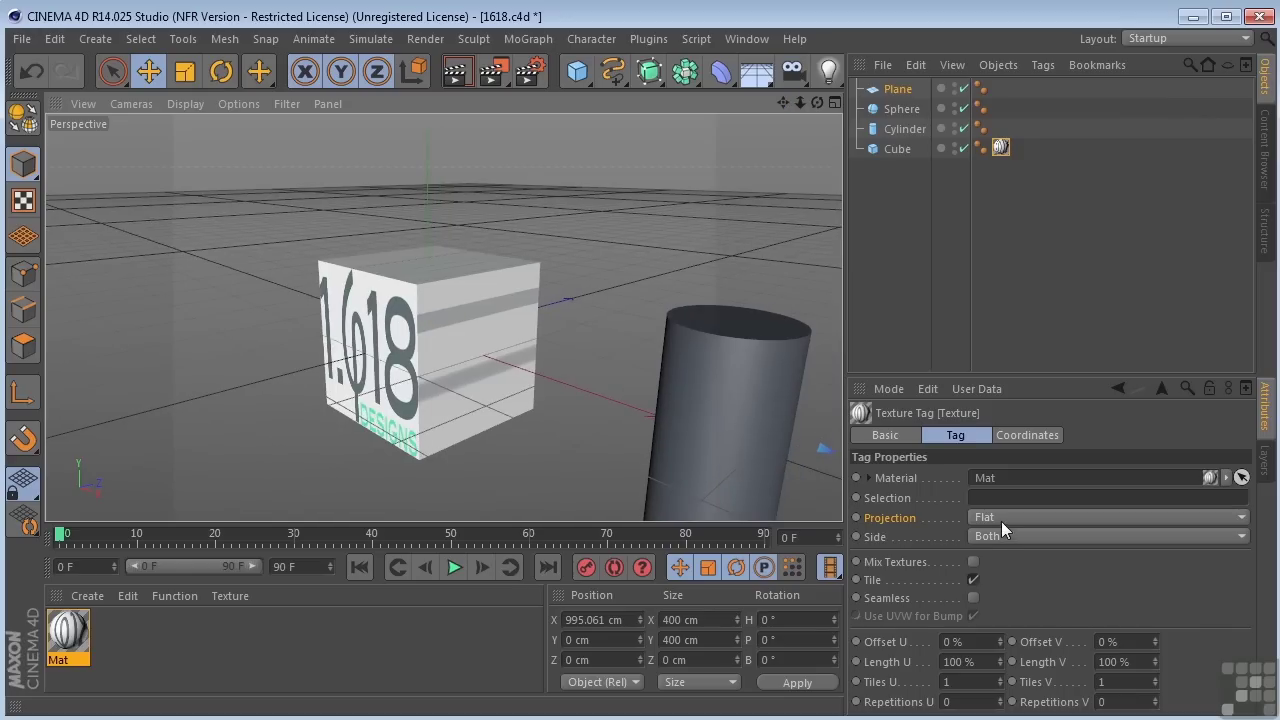
click(1001, 518)
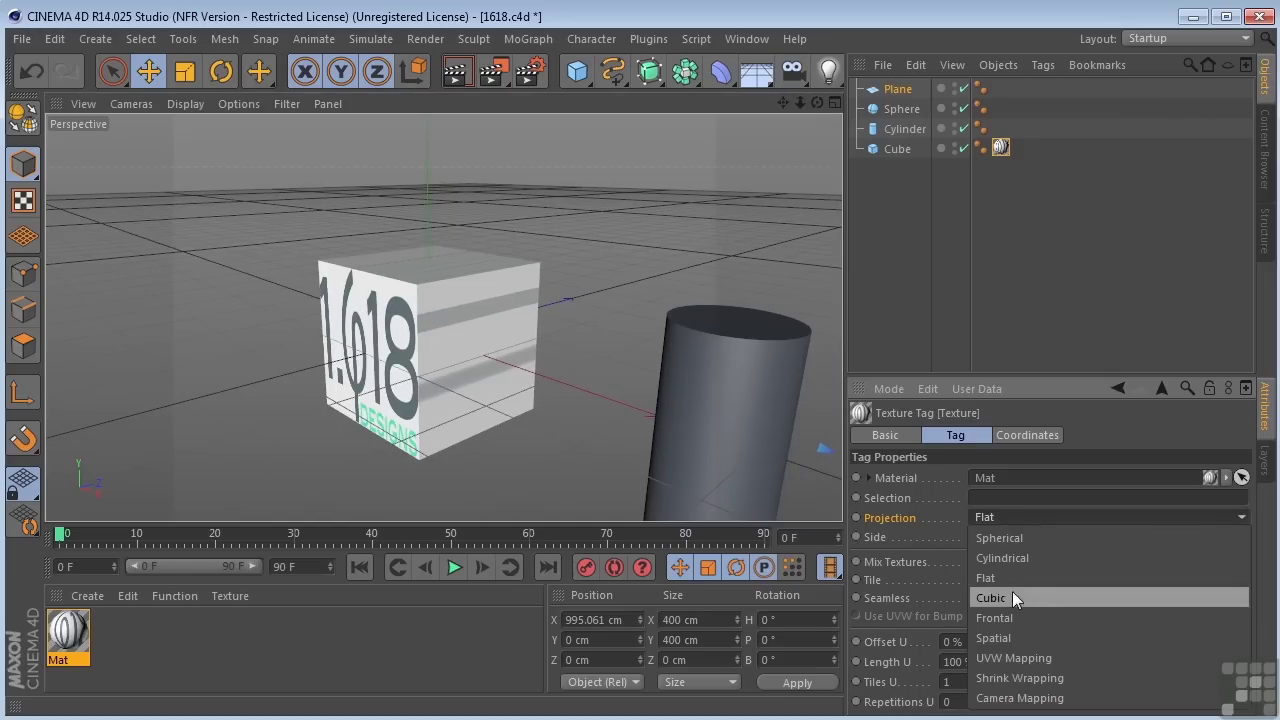
click(1025, 659)
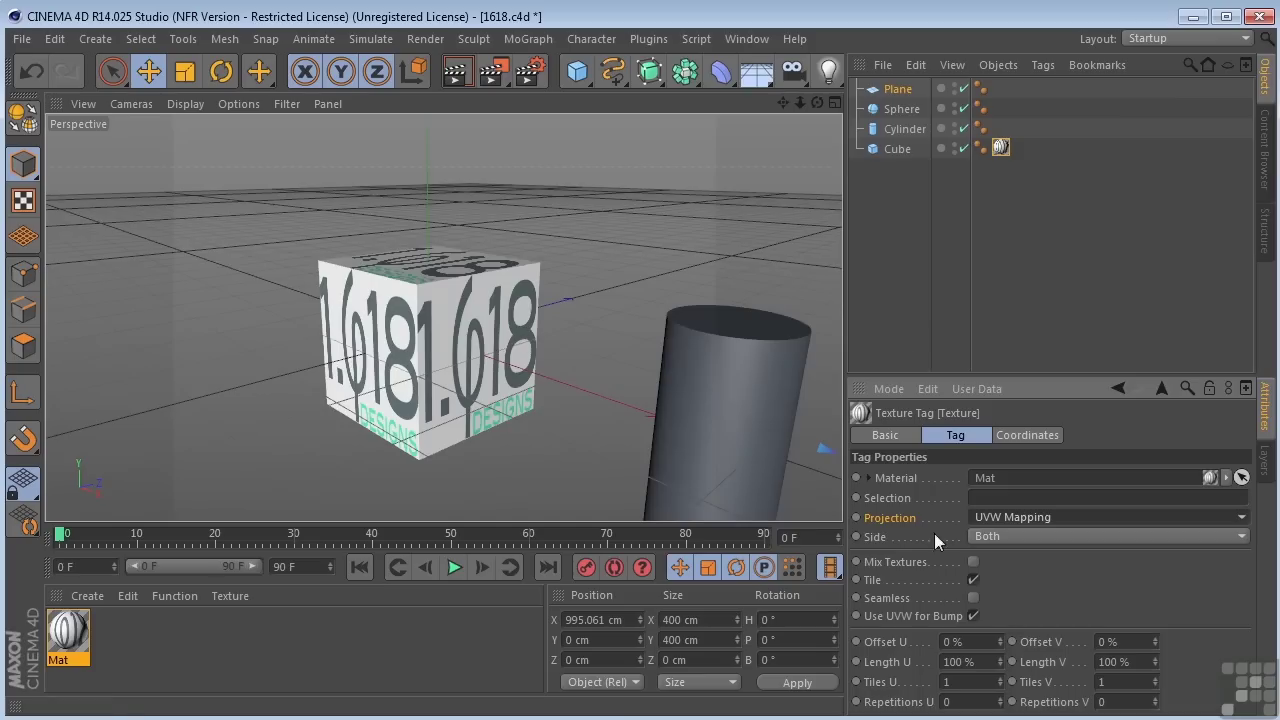
click(72, 638)
drag(72, 638, 772, 394)
Step: Change the cylinder's texture tag Projection from UVW Mapping to Cylindrical
drag(783, 104, 808, 104)
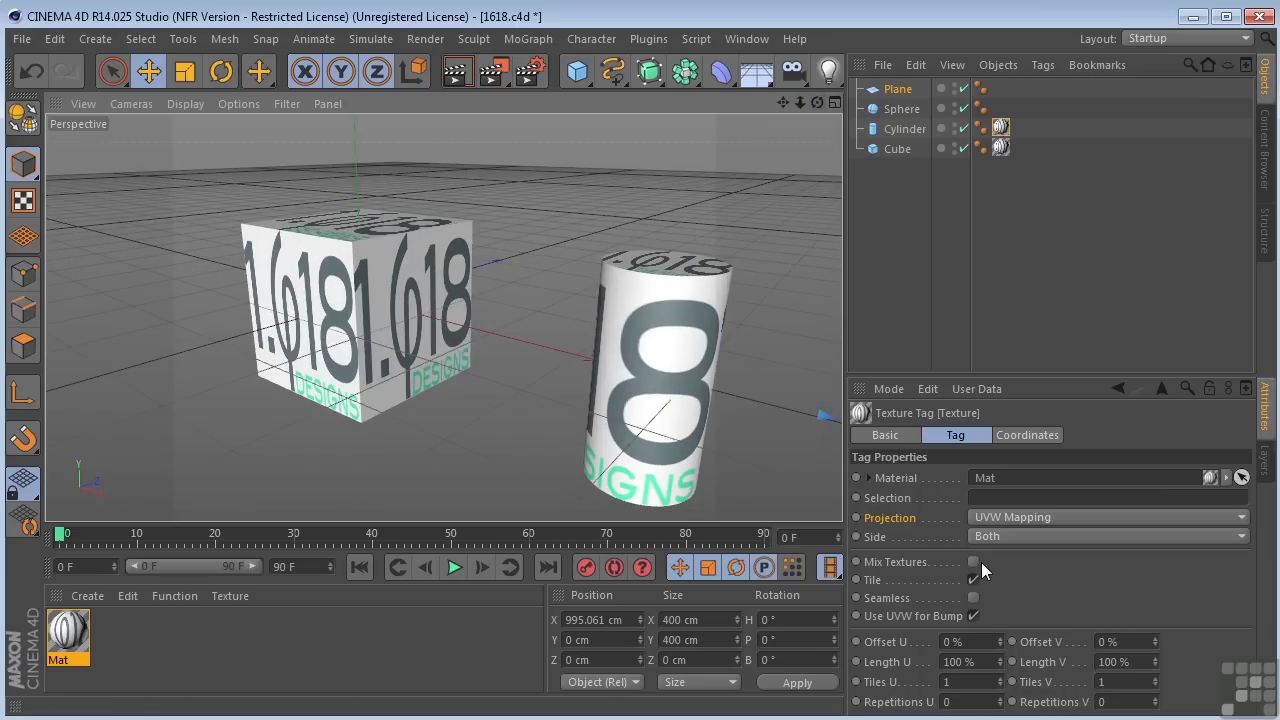
click(1018, 518)
click(1013, 556)
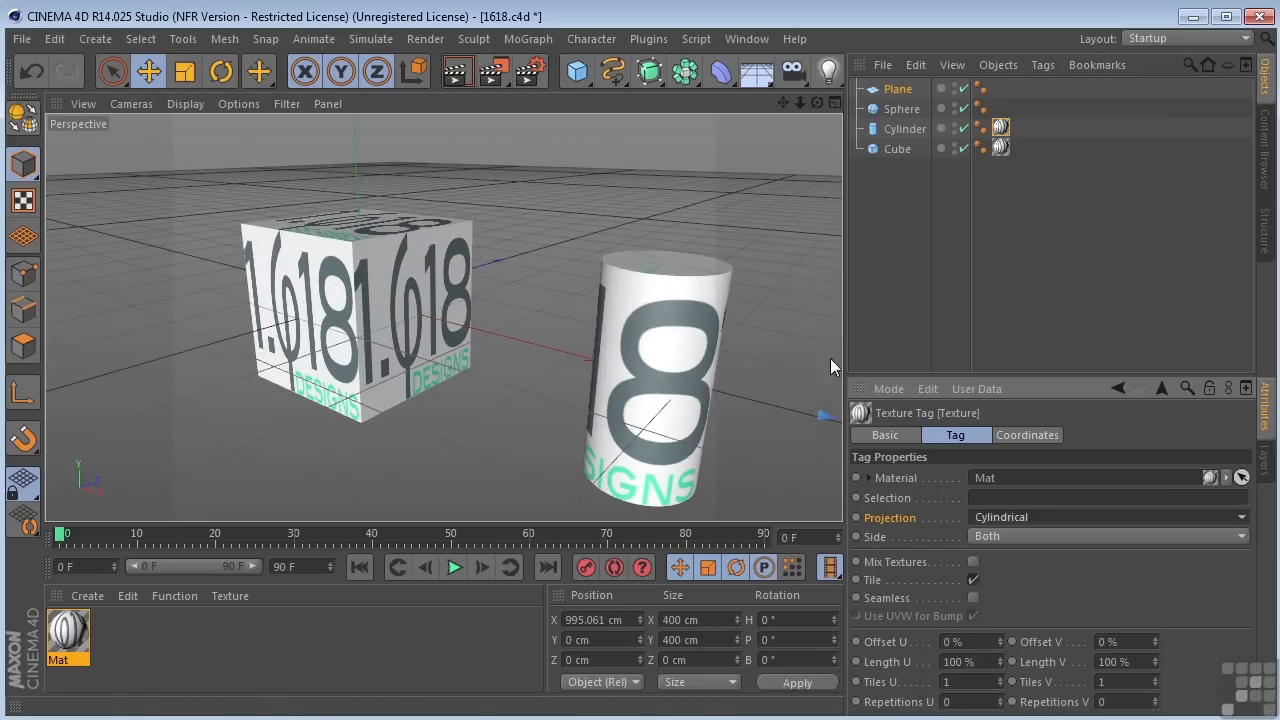
drag(817, 103, 784, 104)
scroll(808, 114, down, 3)
Step: Drag Mat onto the sphere and set its texture projection to Spherical
drag(68, 640, 517, 332)
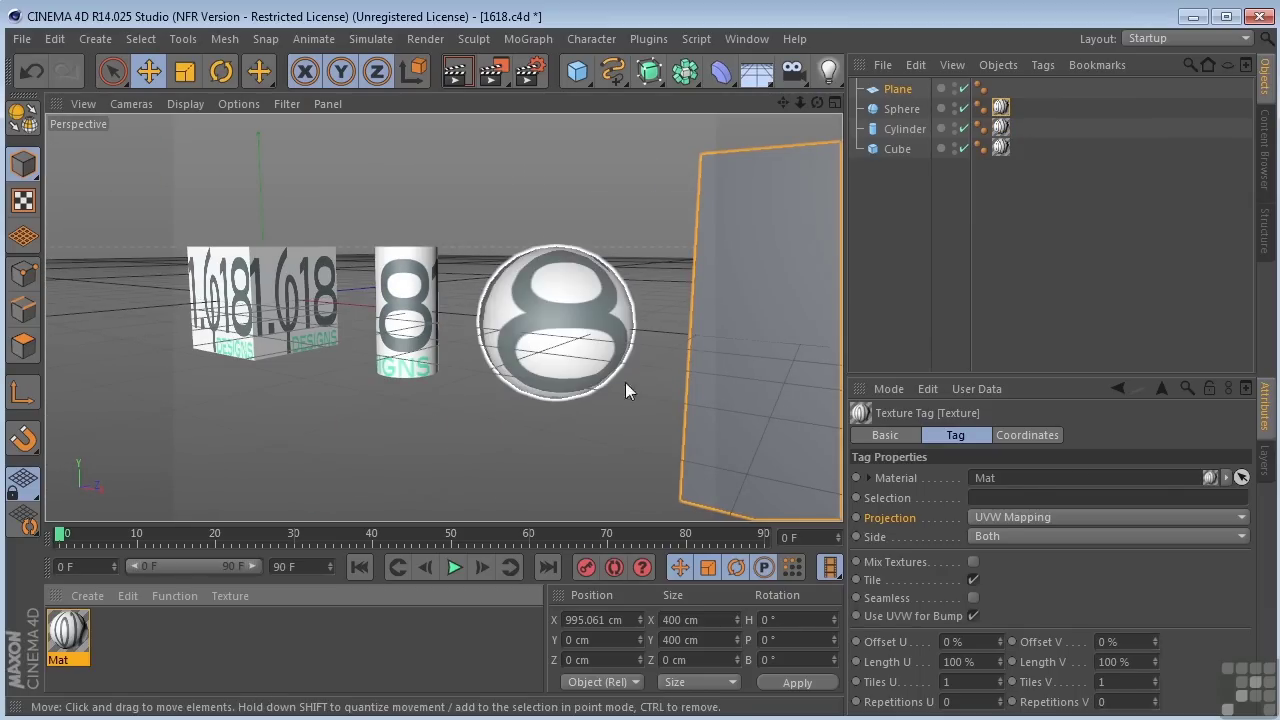
click(1017, 520)
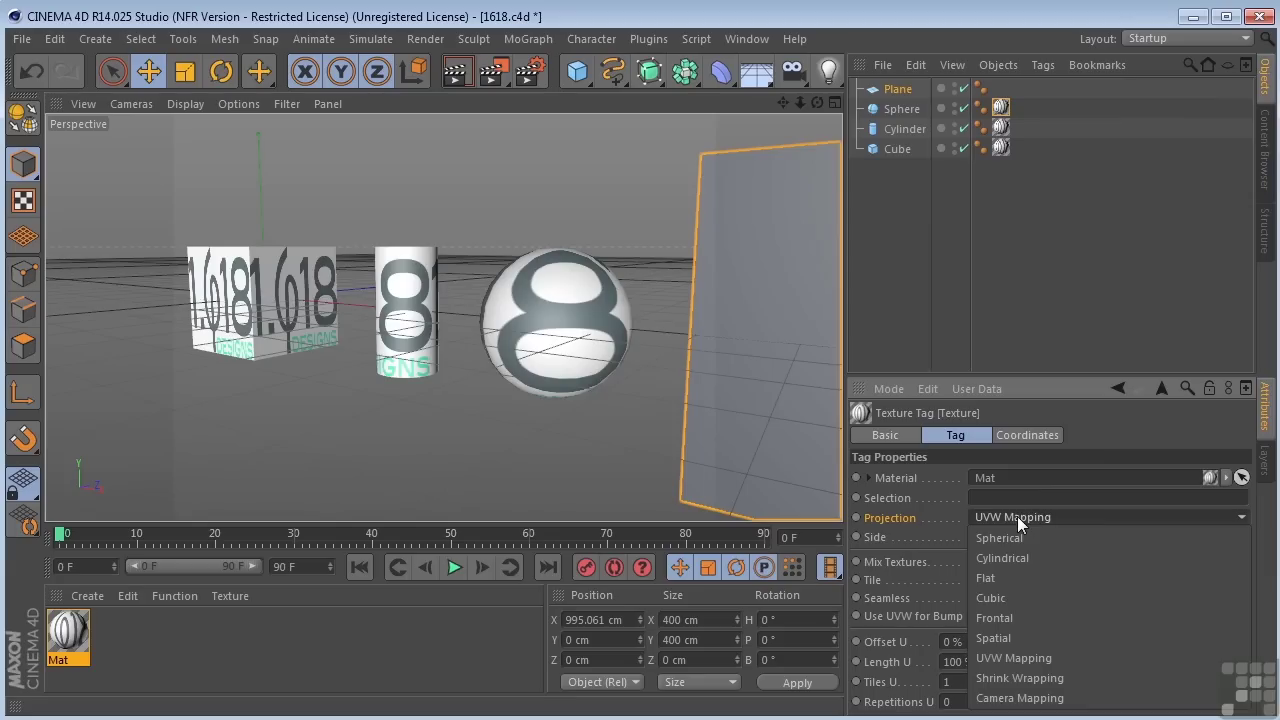
click(1011, 530)
drag(799, 103, 784, 112)
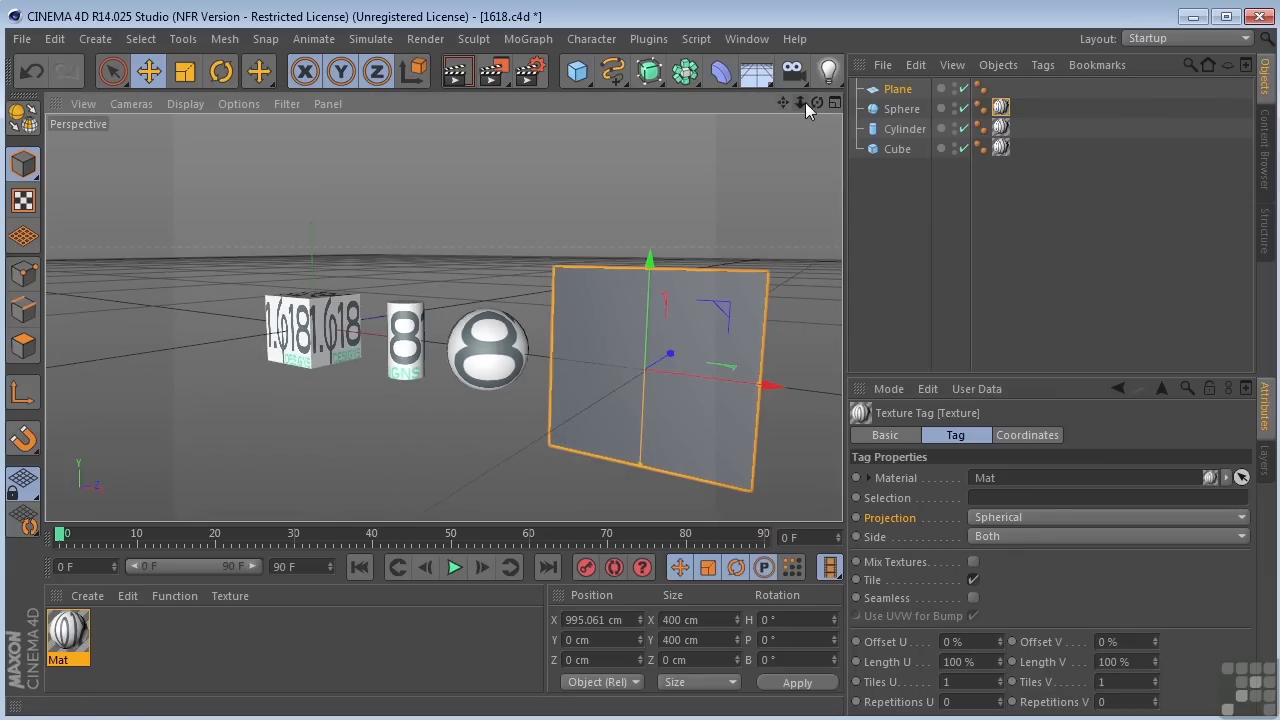
Step: Create Mat.1 in red (R 213, G 15, B 15) and apply it to the plane
double_click(112, 669)
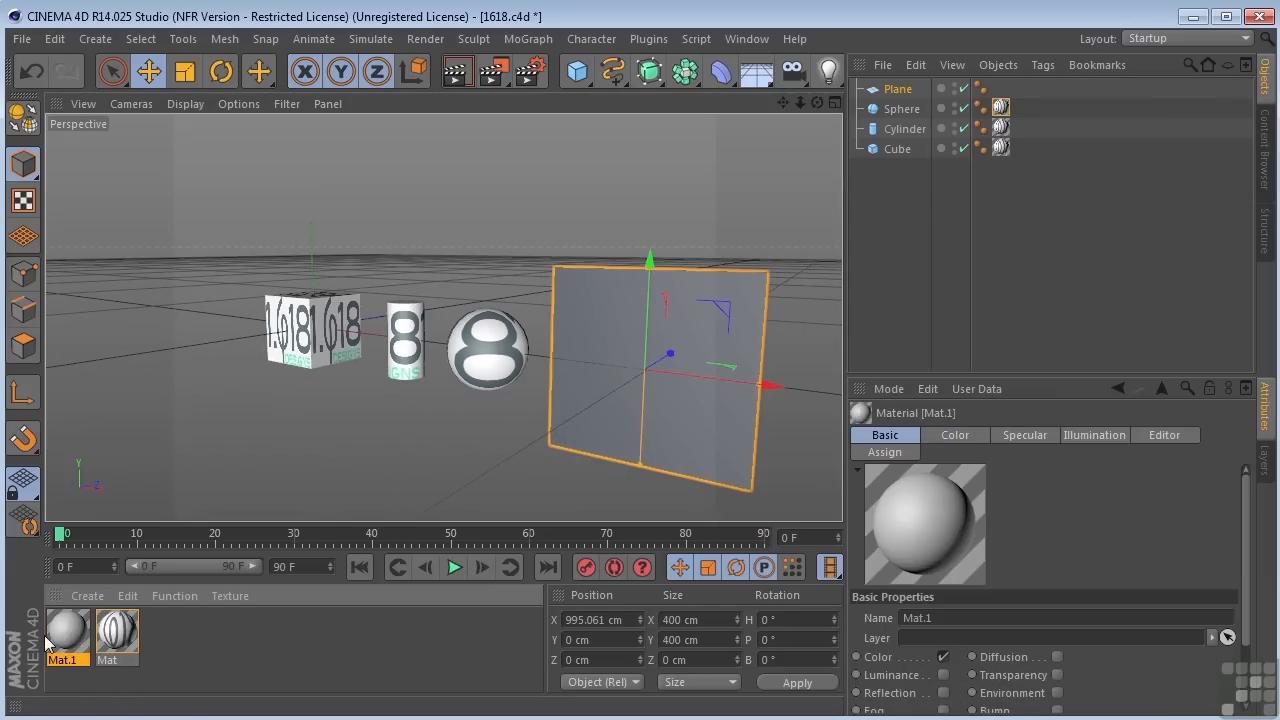
double_click(67, 630)
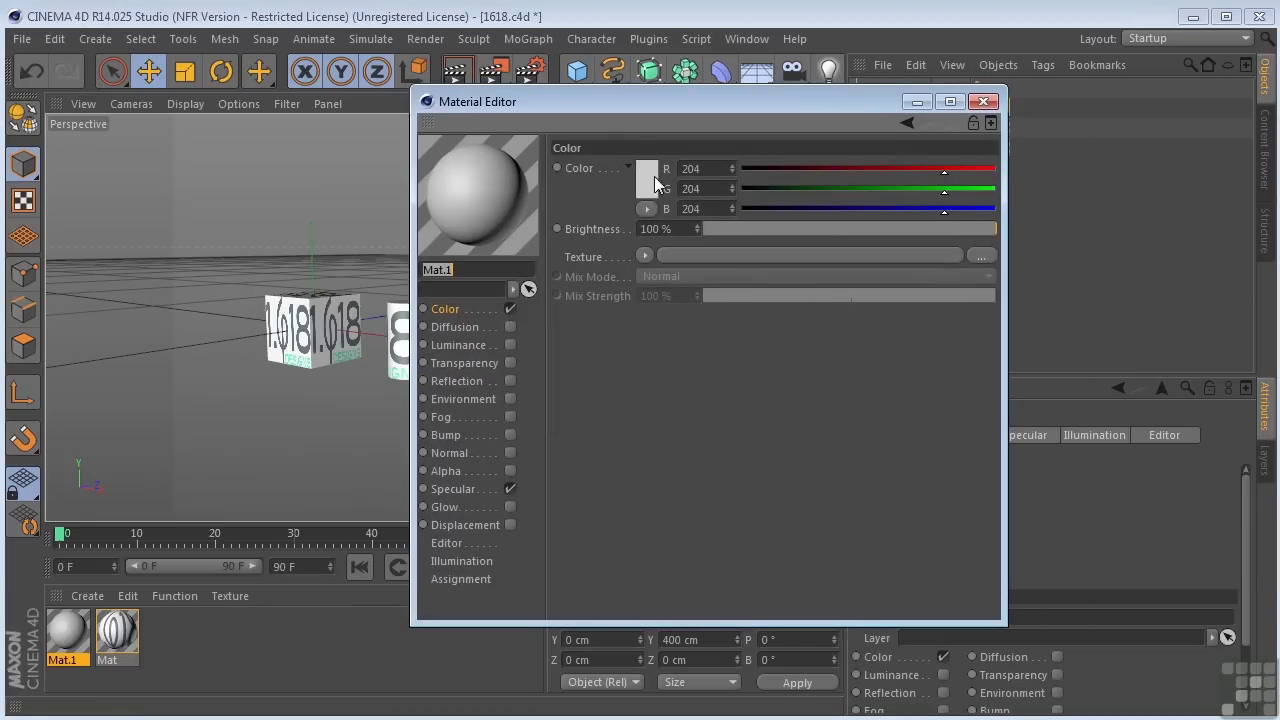
click(648, 179)
drag(648, 179, 650, 130)
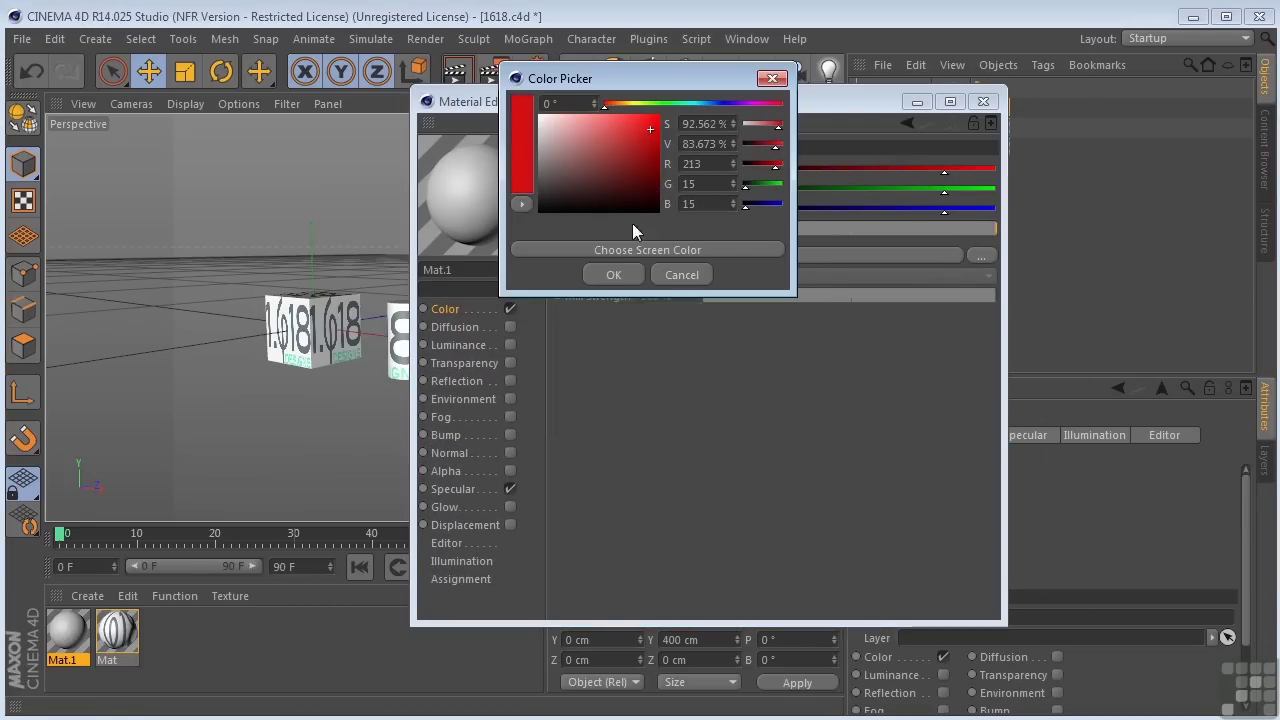
click(613, 275)
click(983, 101)
drag(65, 632, 885, 91)
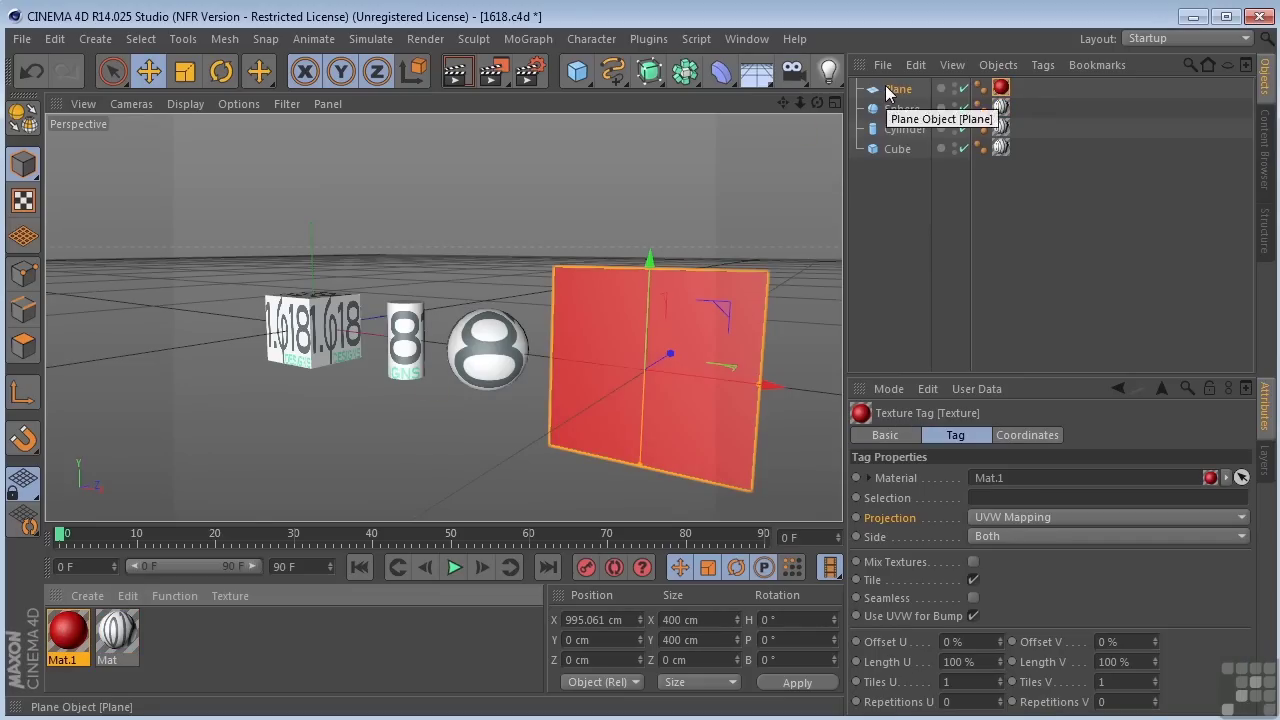
click(117, 635)
Step: Add Mat to the plane as a second texture tag with Flat projection
drag(117, 635, 903, 91)
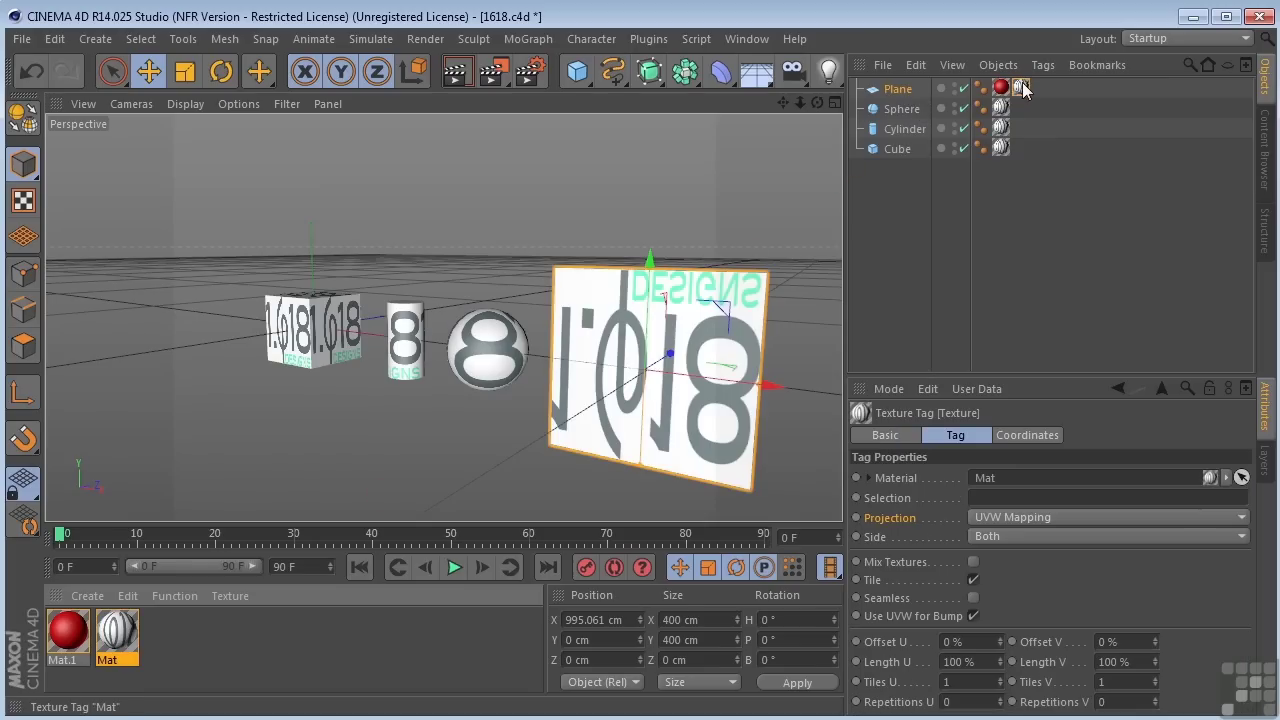
click(986, 517)
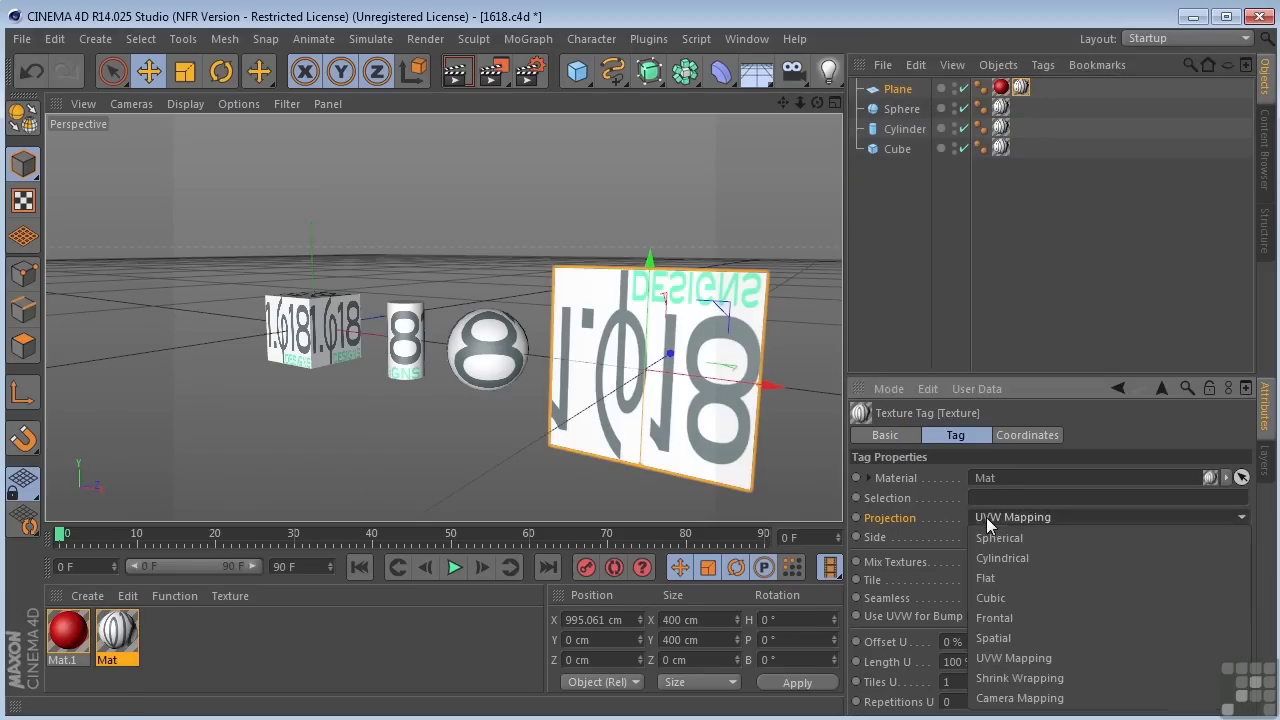
click(995, 582)
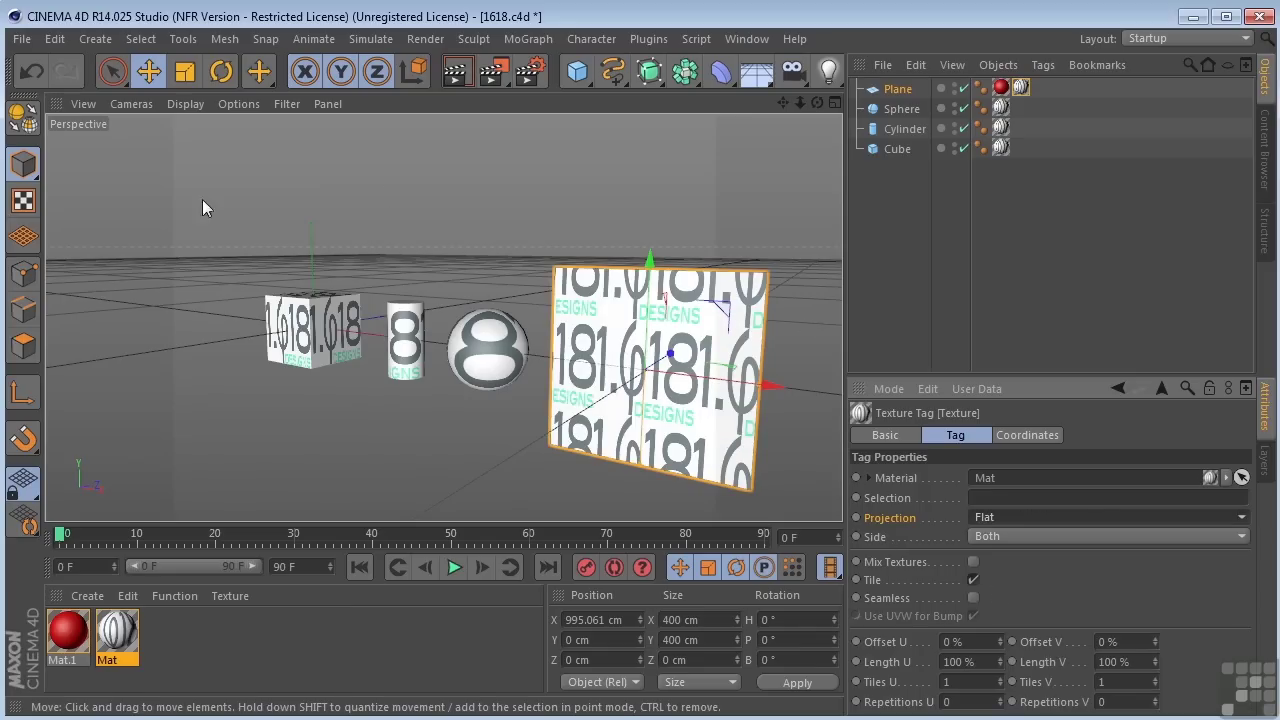
Step: Shift the plane's logo texture to about X -10.776, Y -11.225 cm and turn off Tile
click(22, 202)
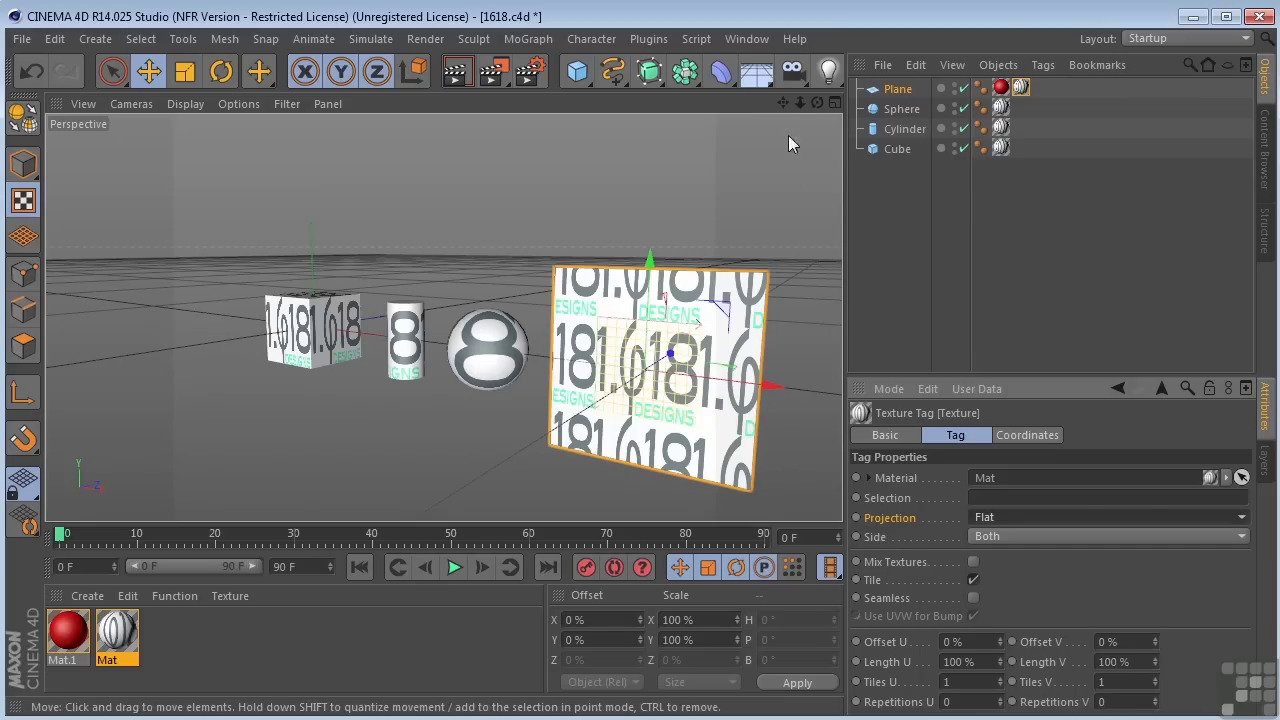
drag(786, 103, 561, 308)
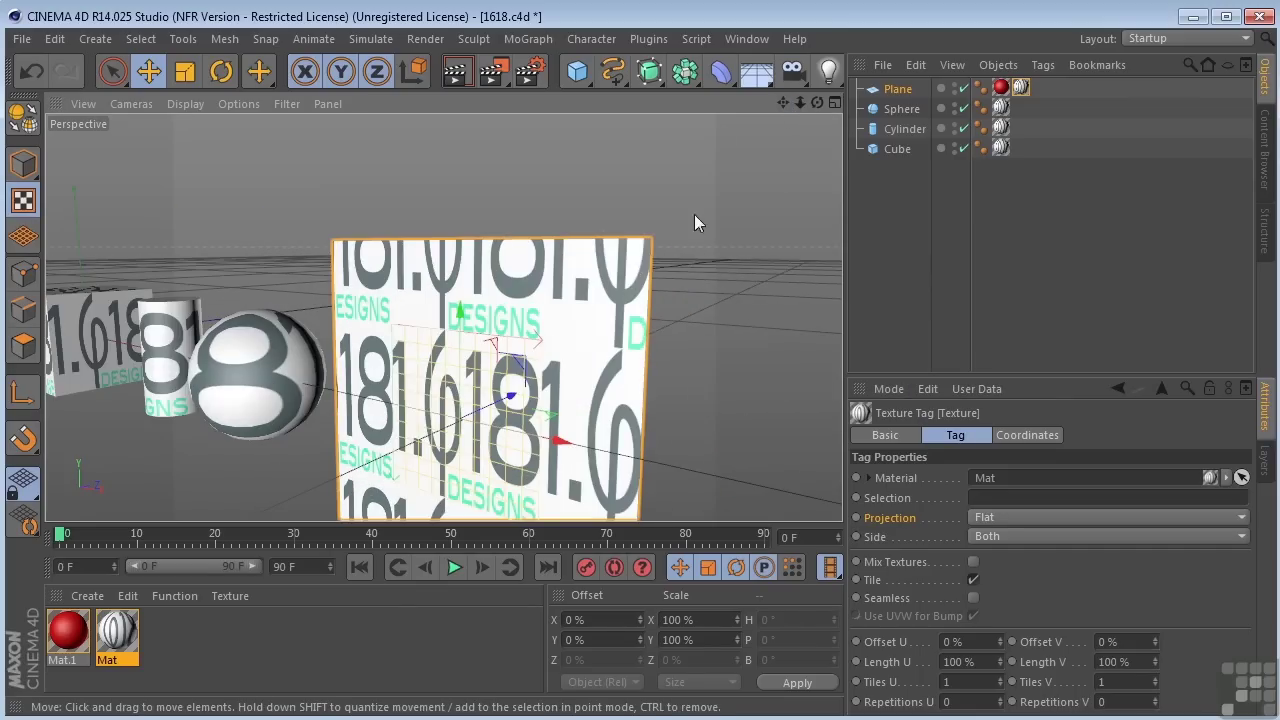
drag(787, 100, 548, 262)
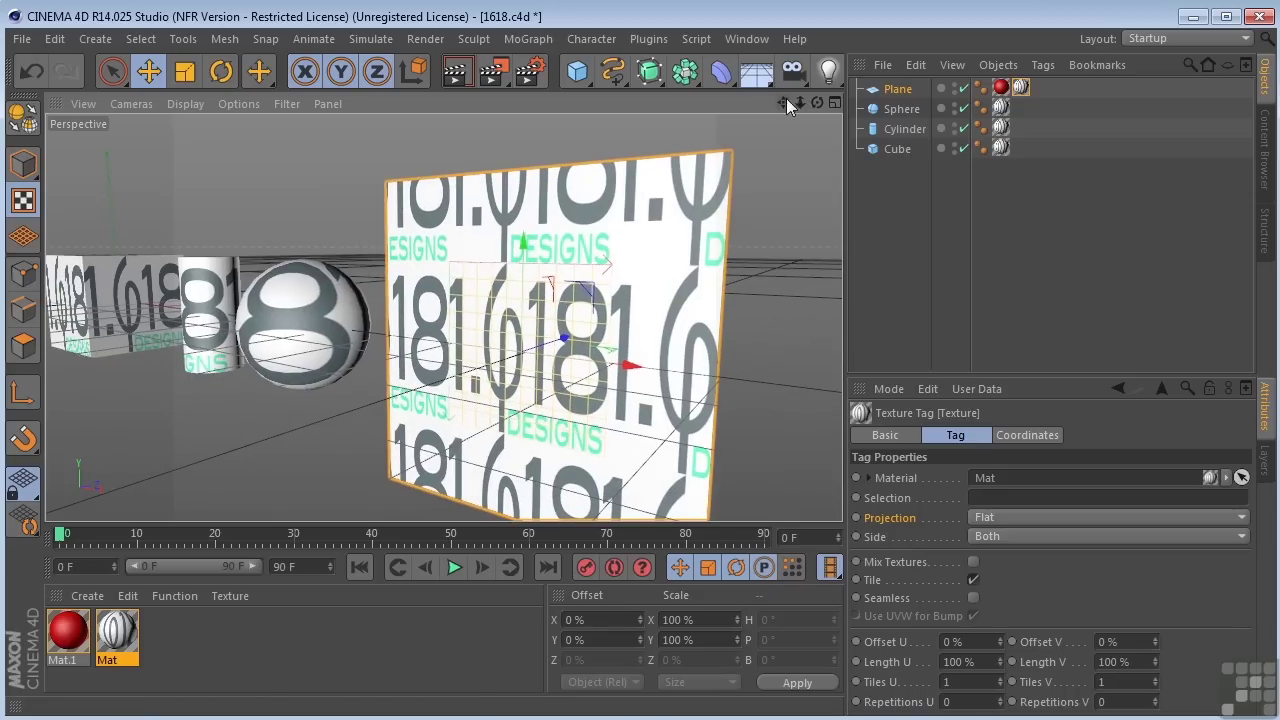
click(20, 398)
drag(521, 252, 588, 389)
drag(637, 386, 610, 383)
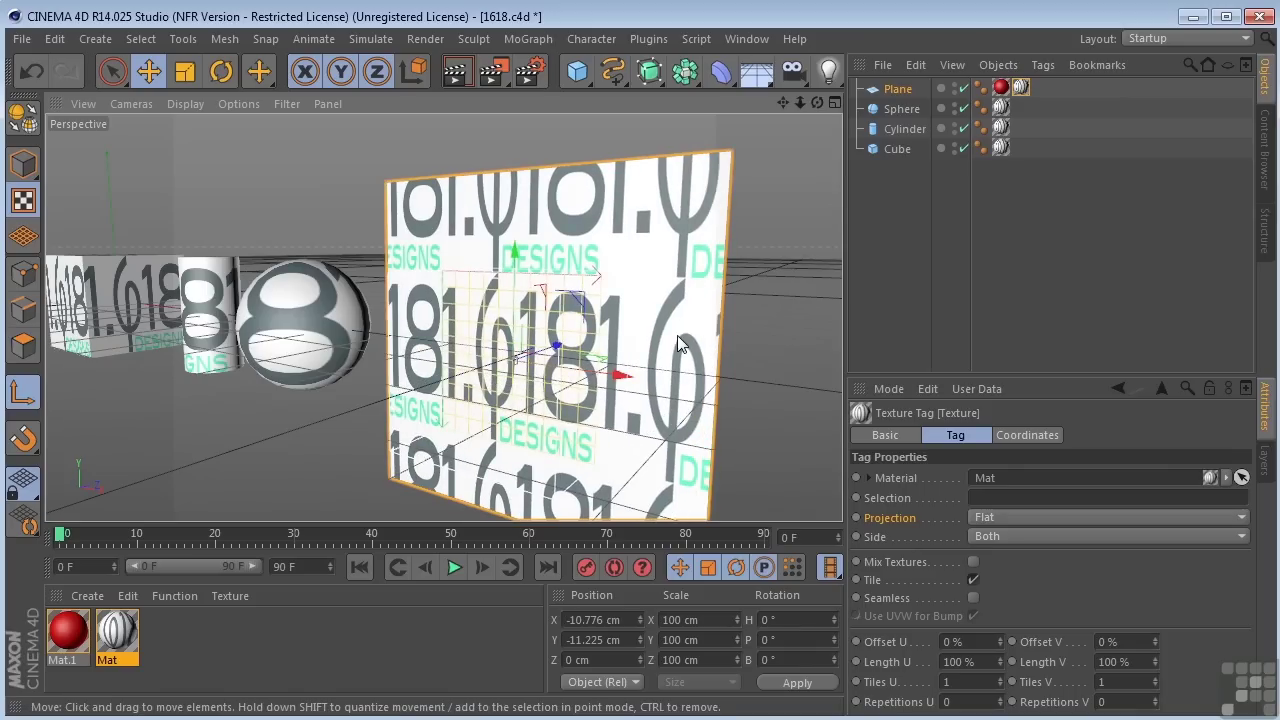
click(973, 580)
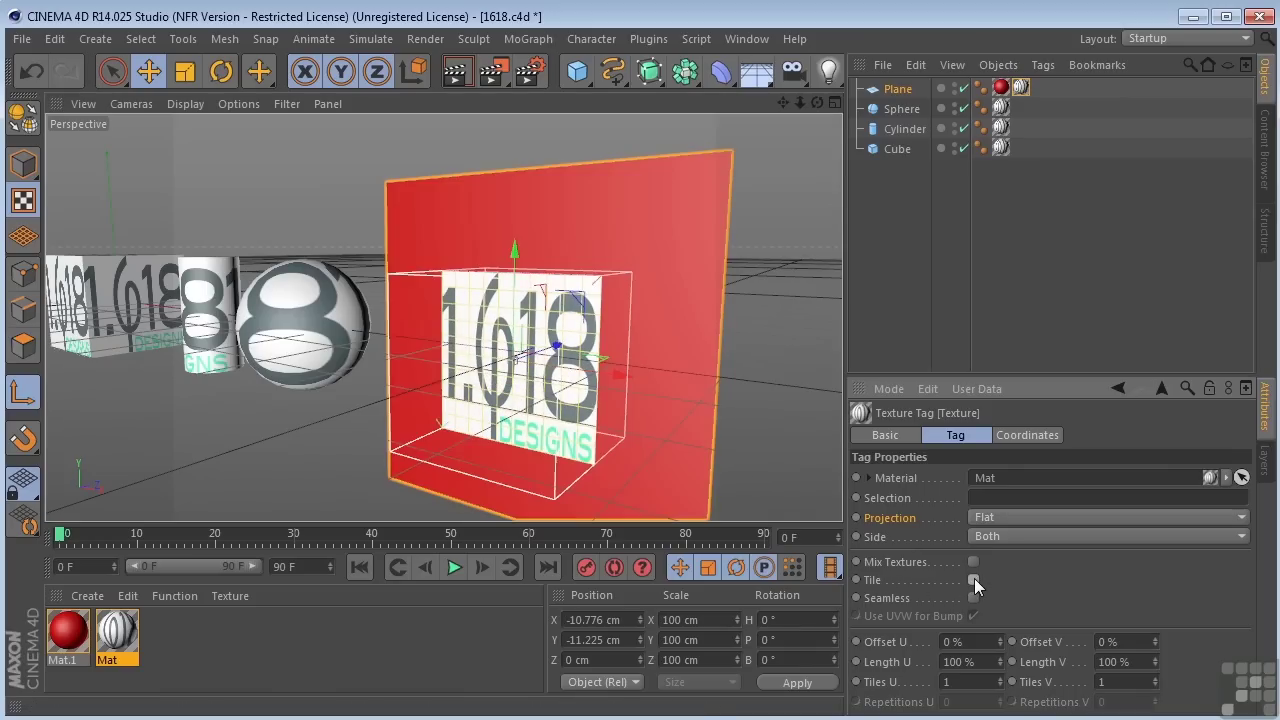
Step: Scale the logo texture to 79.6 cm and move it to X 18.342 cm, Y 88.97 cm
click(185, 72)
drag(439, 443, 460, 470)
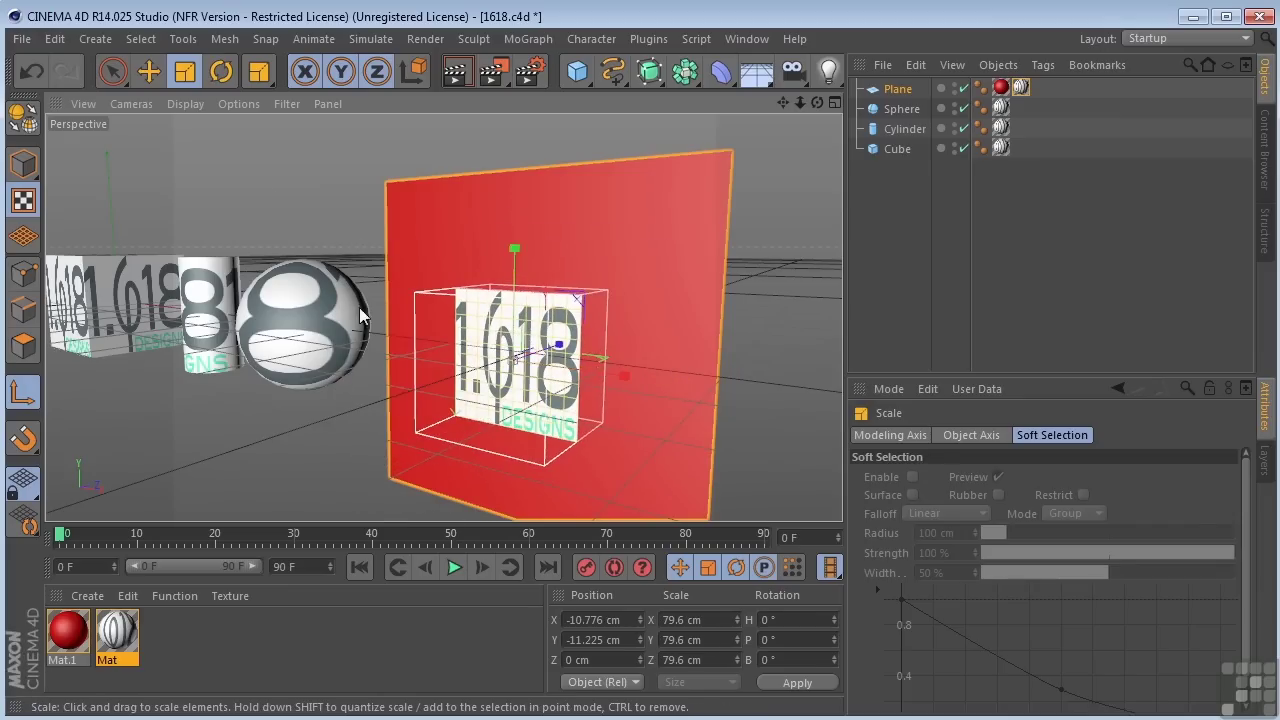
click(148, 72)
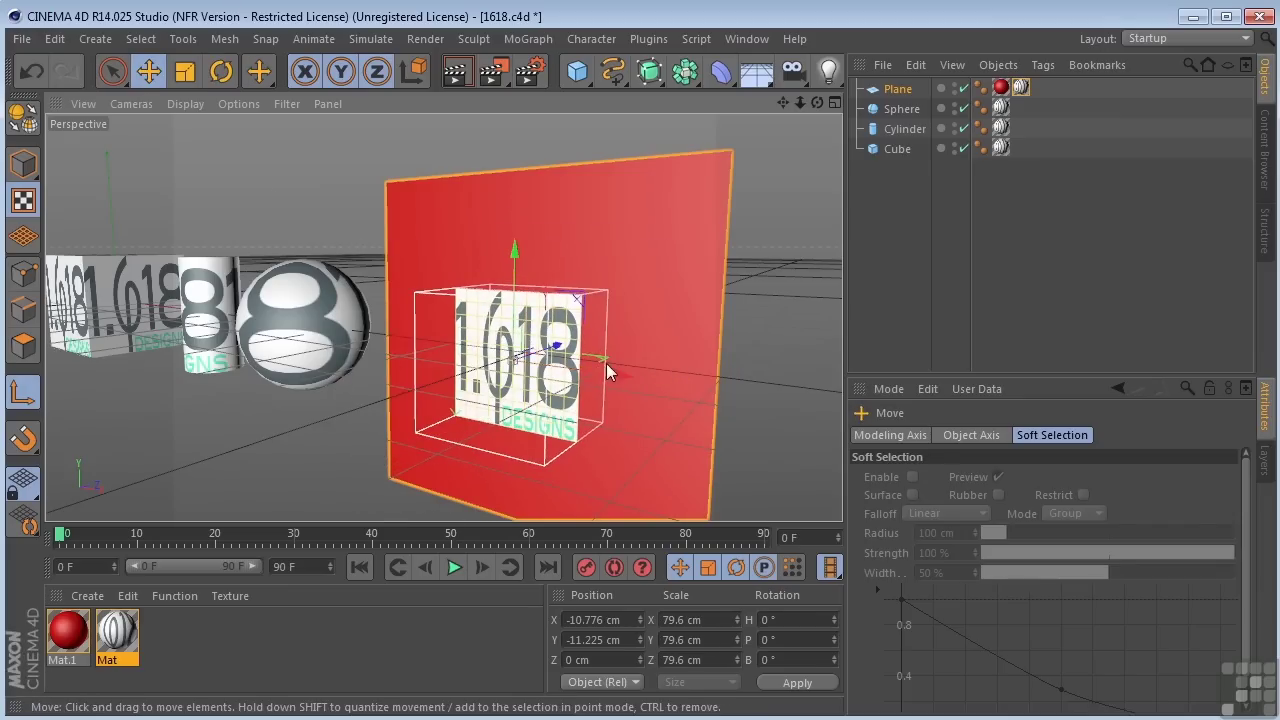
drag(612, 376, 541, 359)
drag(443, 239, 469, 304)
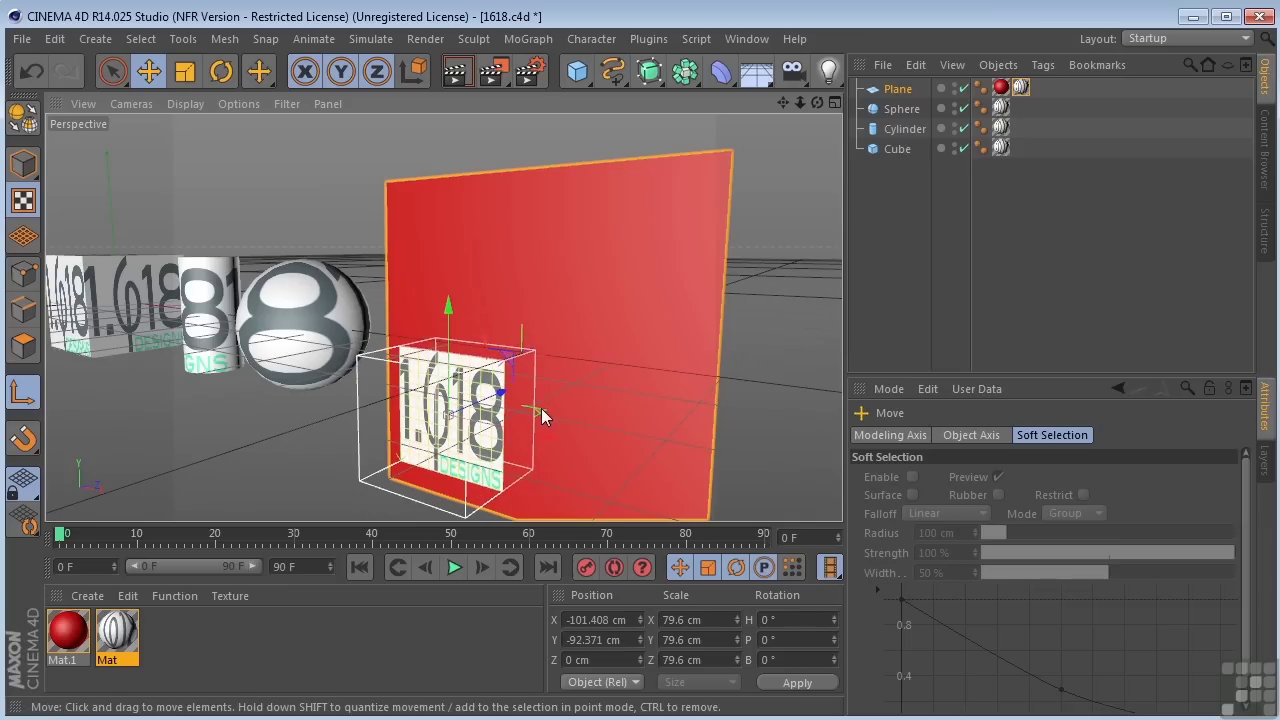
drag(447, 316, 488, 222)
drag(543, 274, 646, 251)
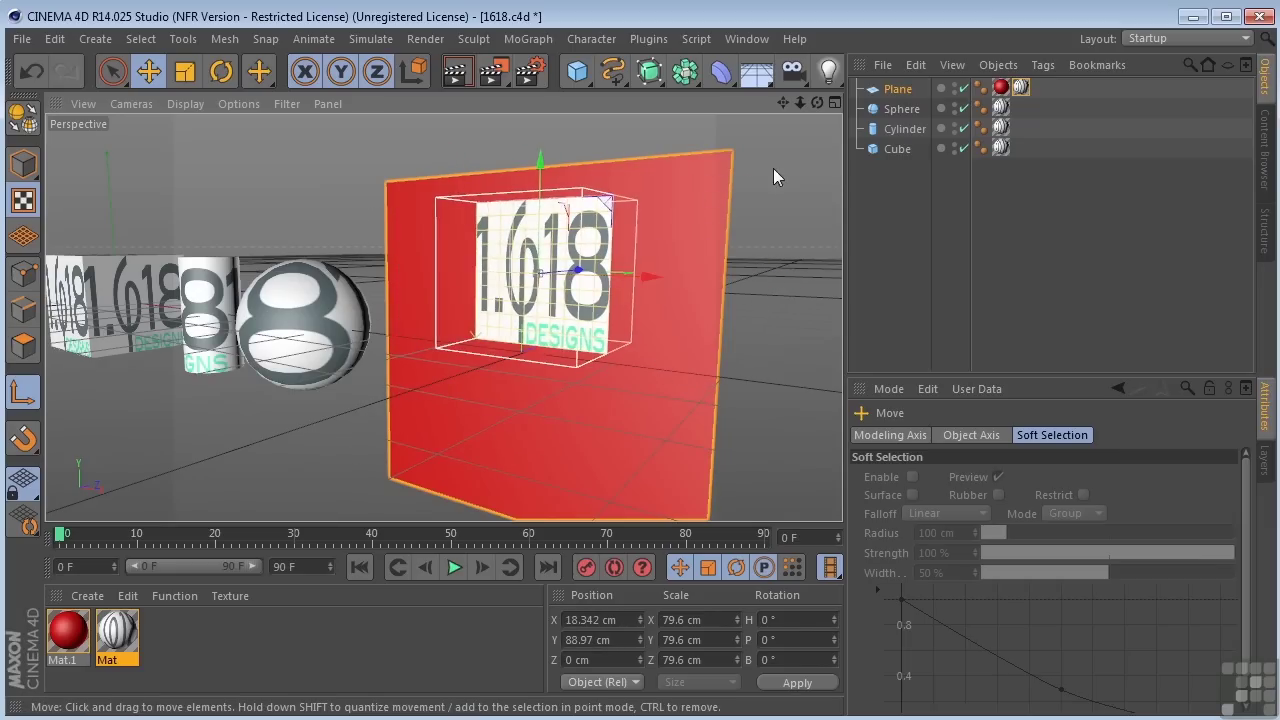
scroll(795, 190, down, 3)
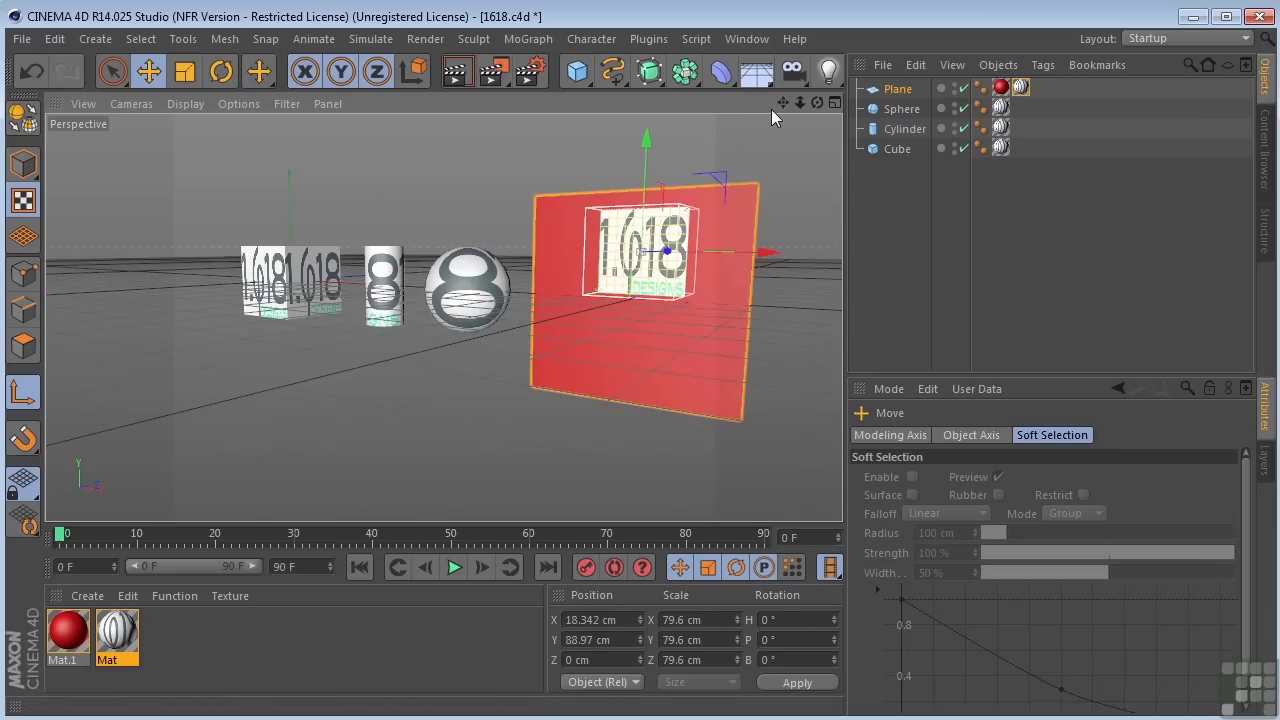
drag(781, 103, 375, 445)
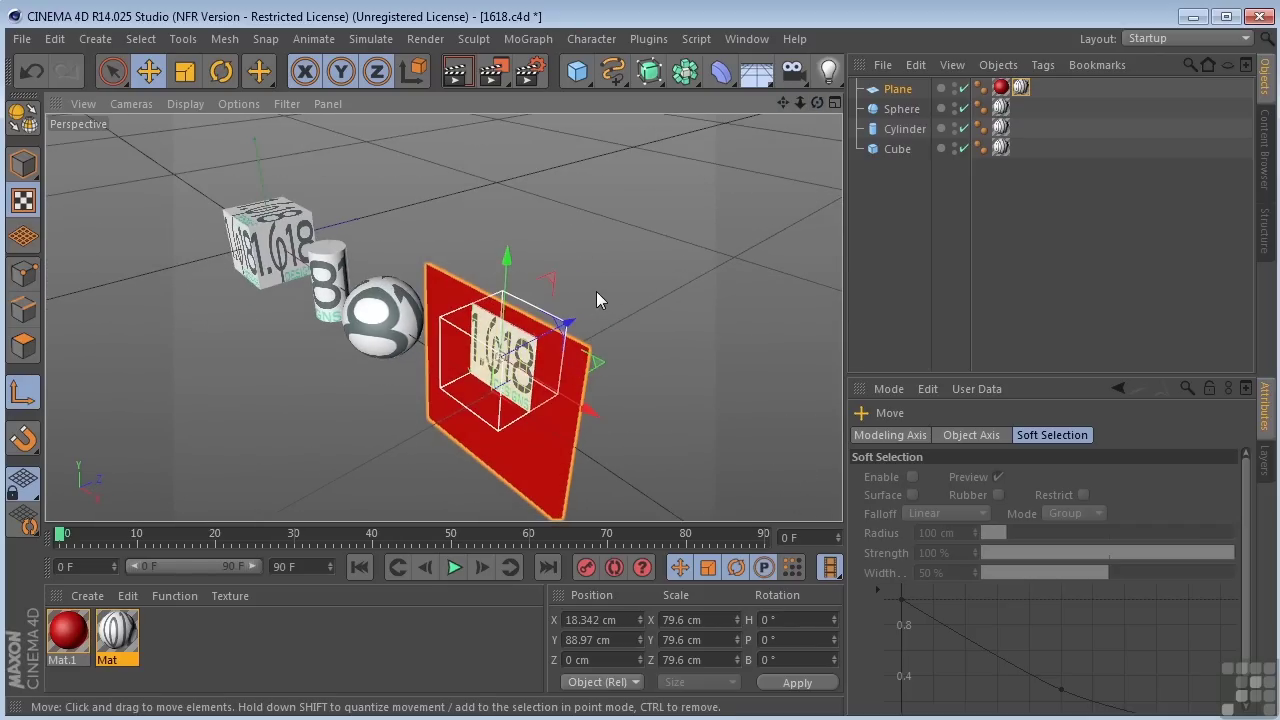
mouse_move(817, 104)
mouse_down()
mouse_move(720, 108)
mouse_move(813, 103)
mouse_up()
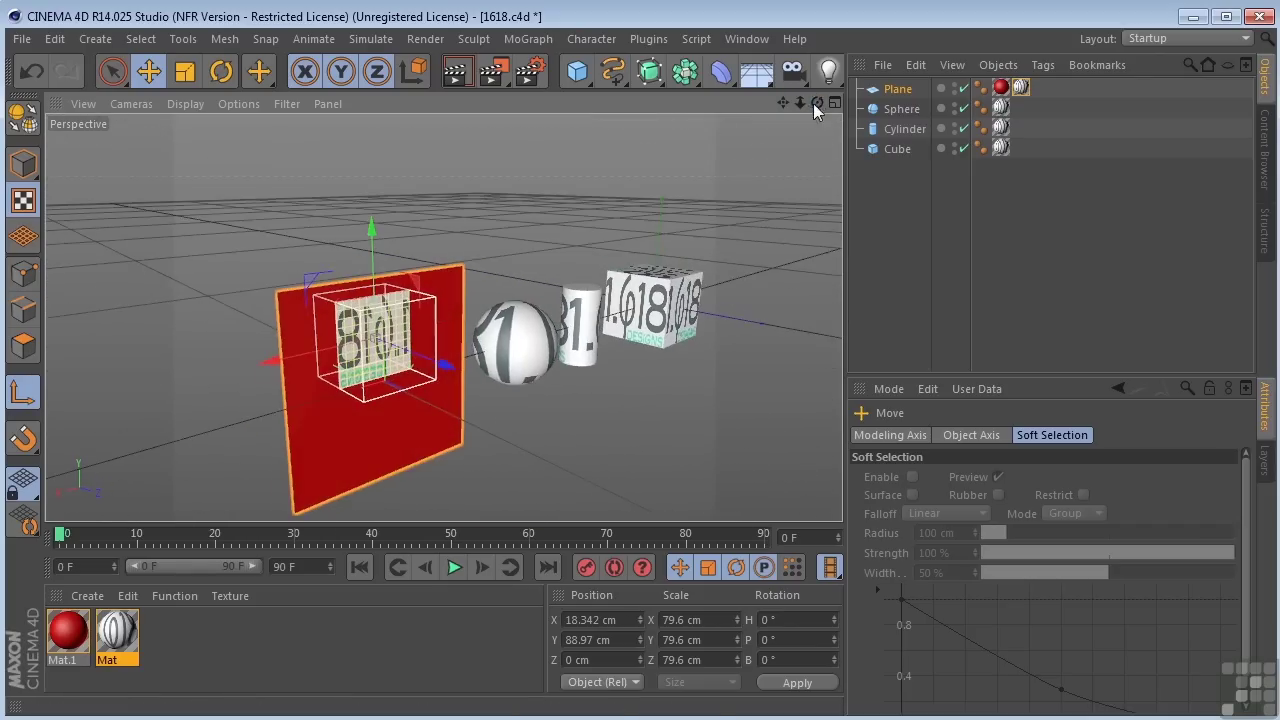
click(455, 70)
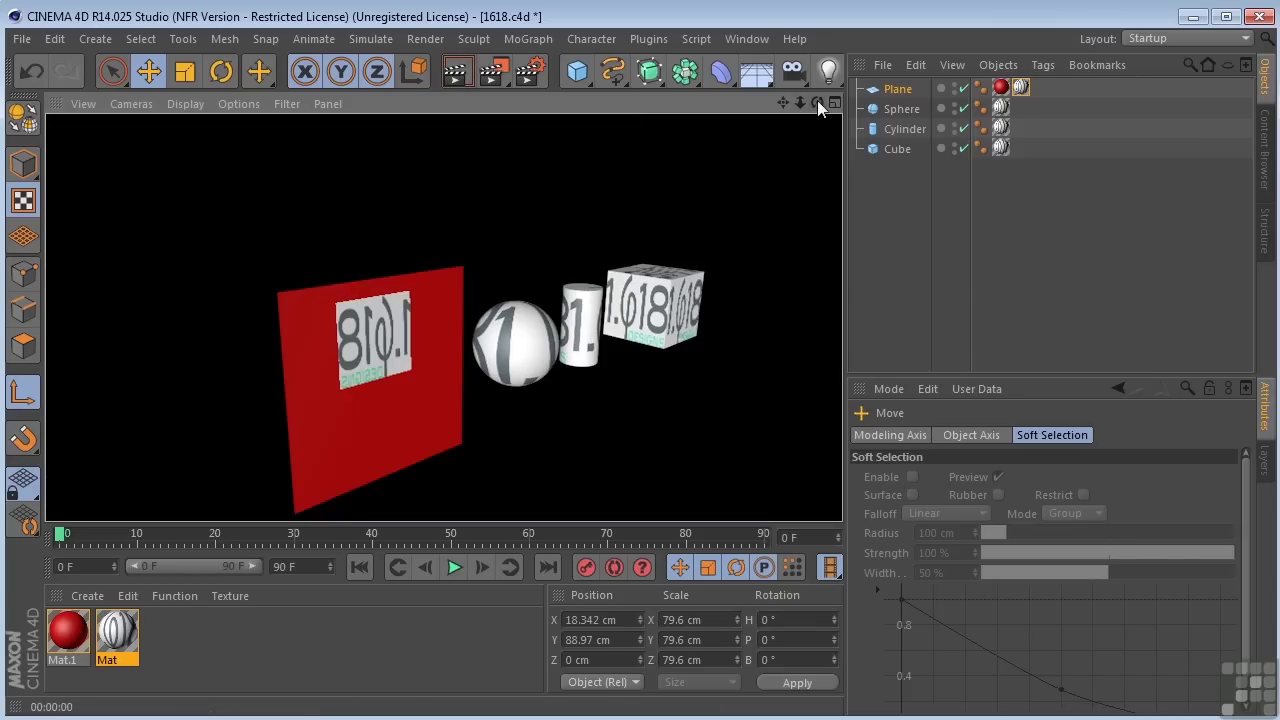
drag(817, 104, 770, 106)
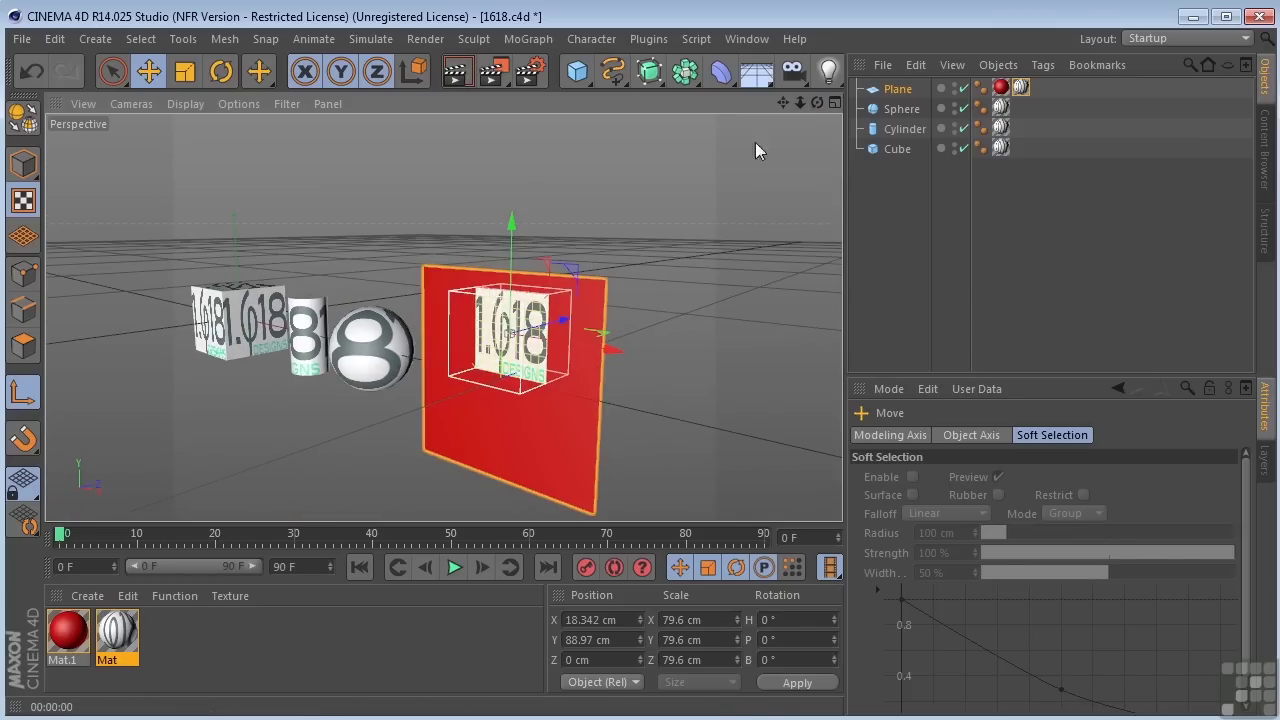
Step: Set the plane's logo tag to Offset U -37%, V 76% and Length U 128%, V 80%
click(1020, 88)
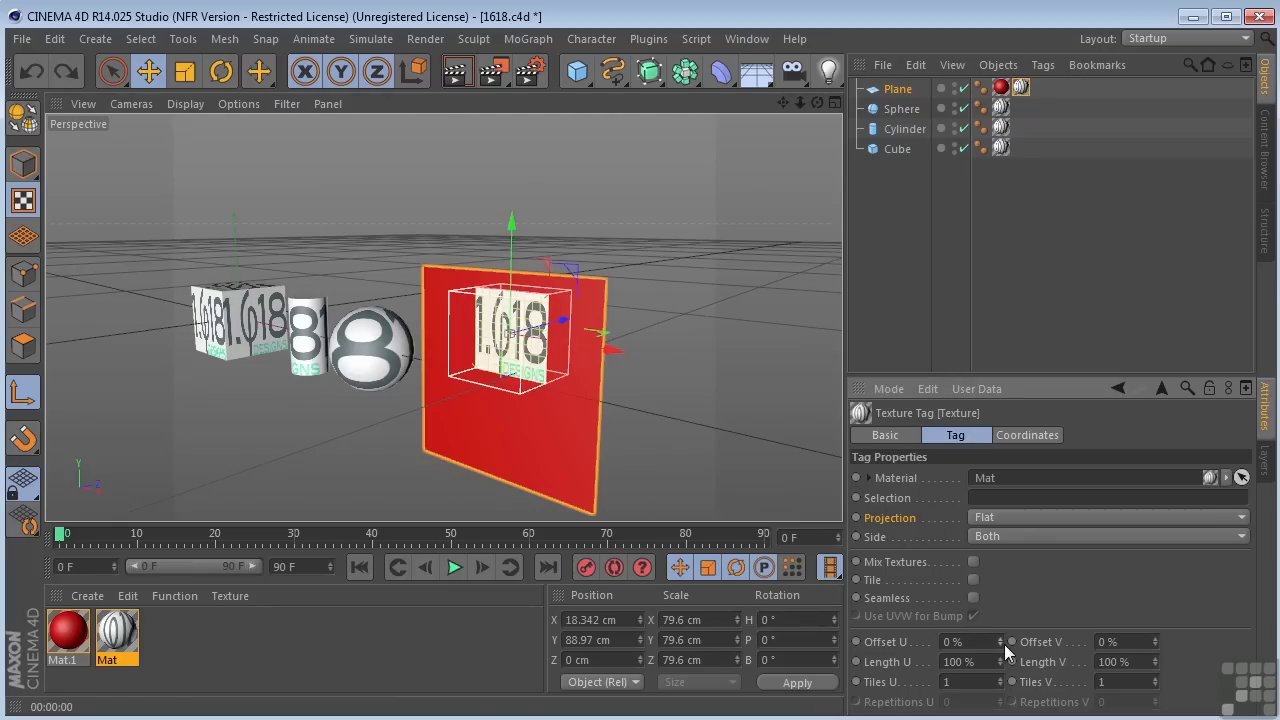
mouse_move(1000, 643)
mouse_down()
mouse_move(960, 643)
mouse_move(1010, 643)
mouse_move(1000, 648)
mouse_up()
drag(1153, 643, 1205, 643)
drag(998, 663, 1024, 663)
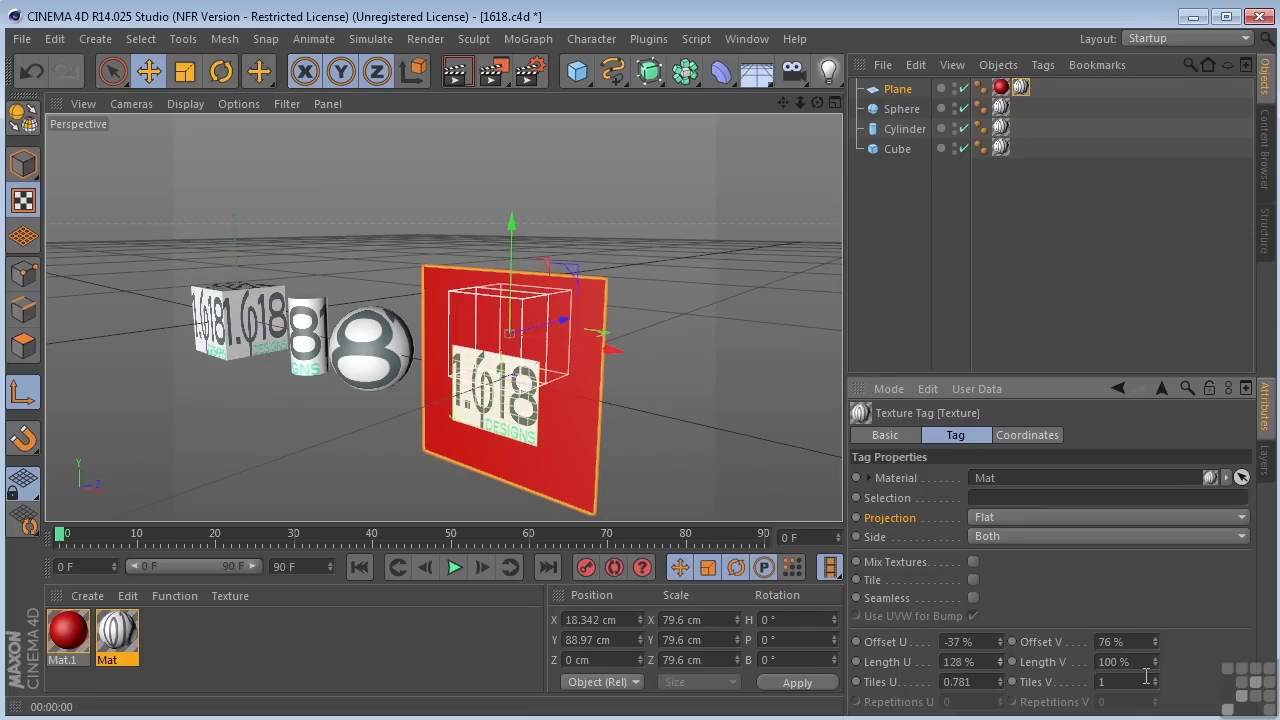
drag(1157, 662, 1115, 662)
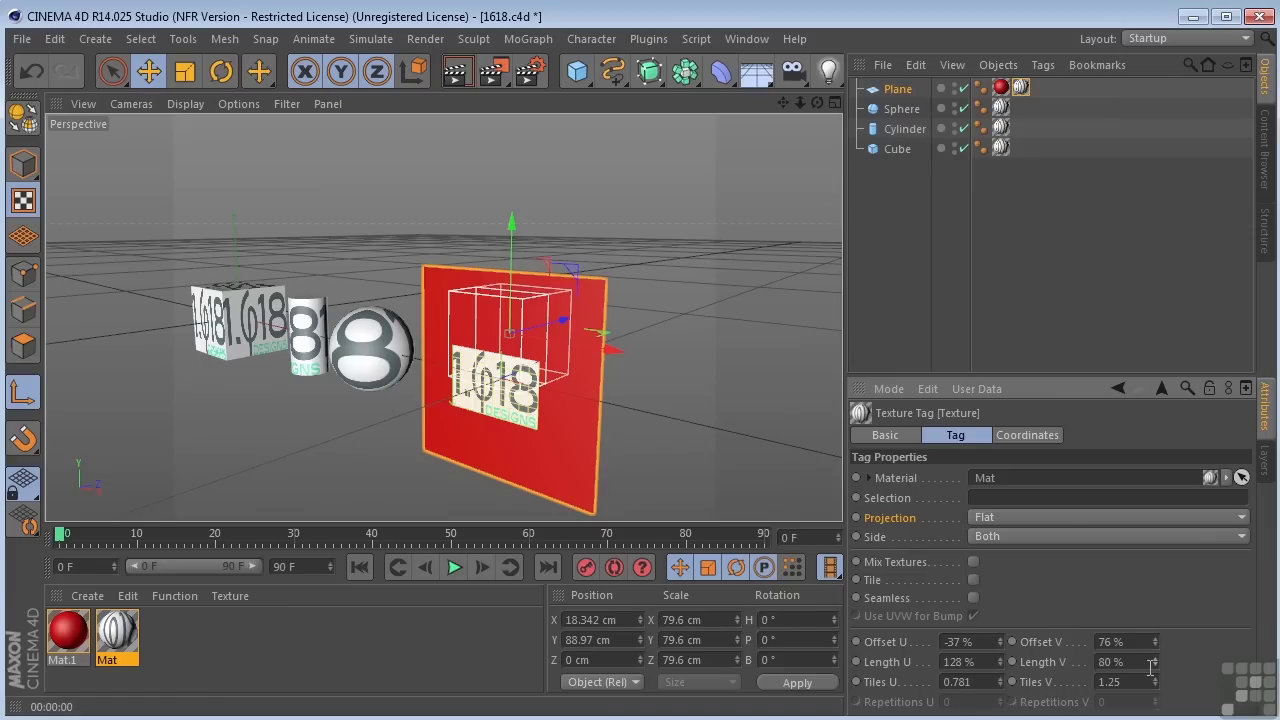
key(ctrl+z)
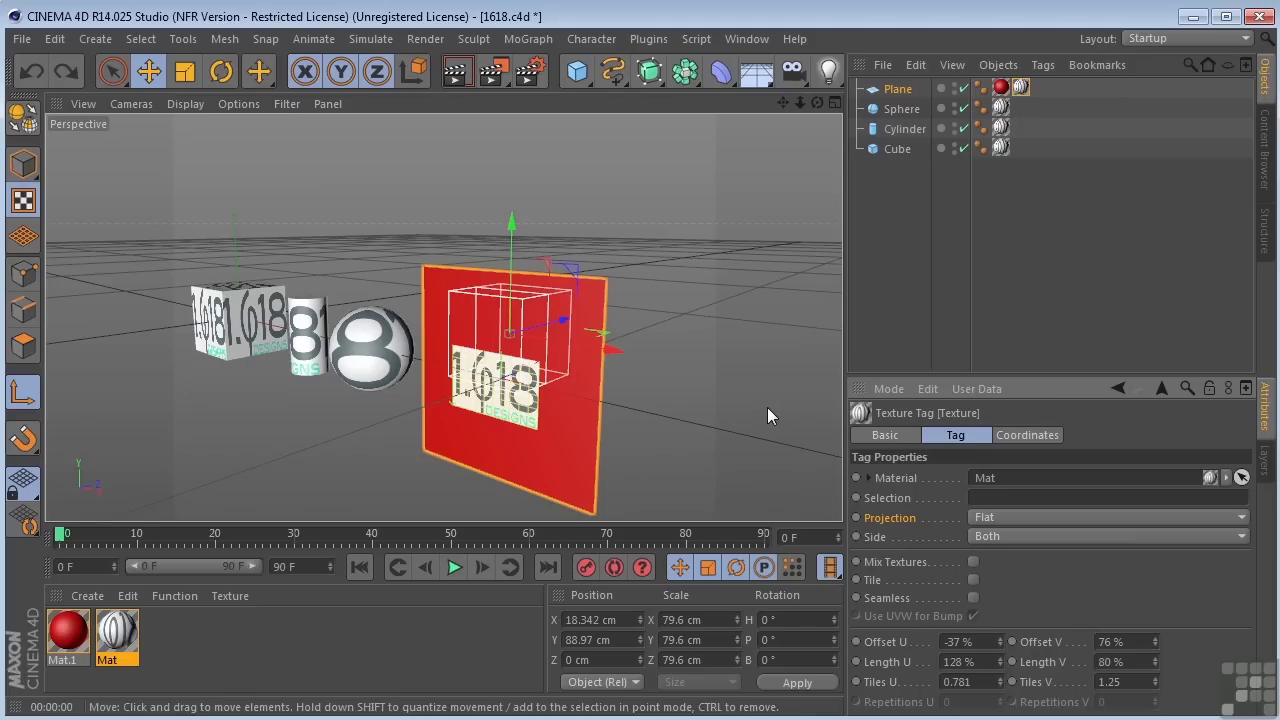